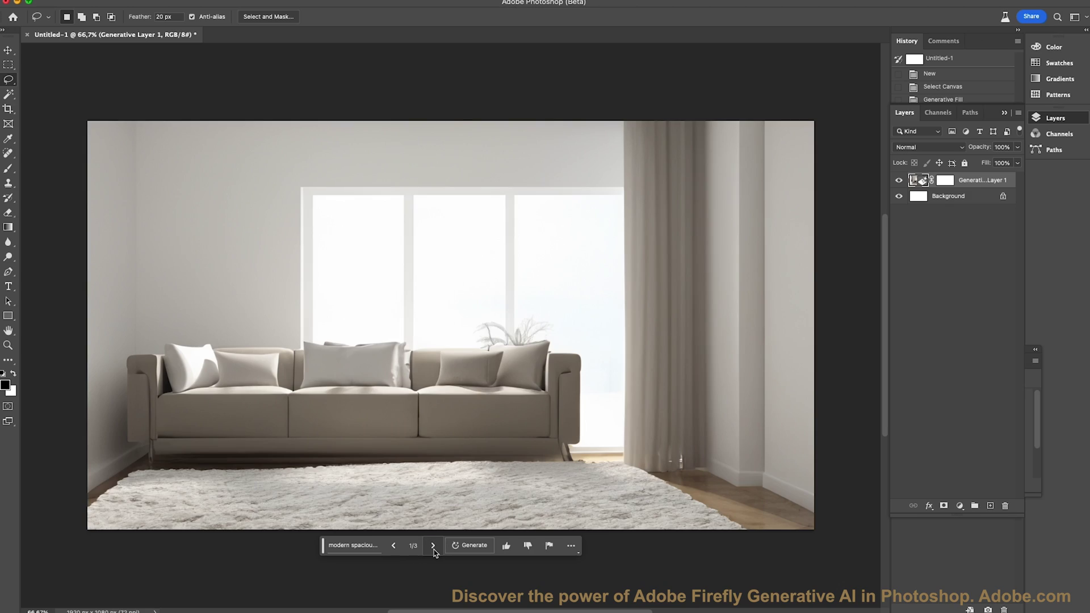
pyautogui.click(433, 546)
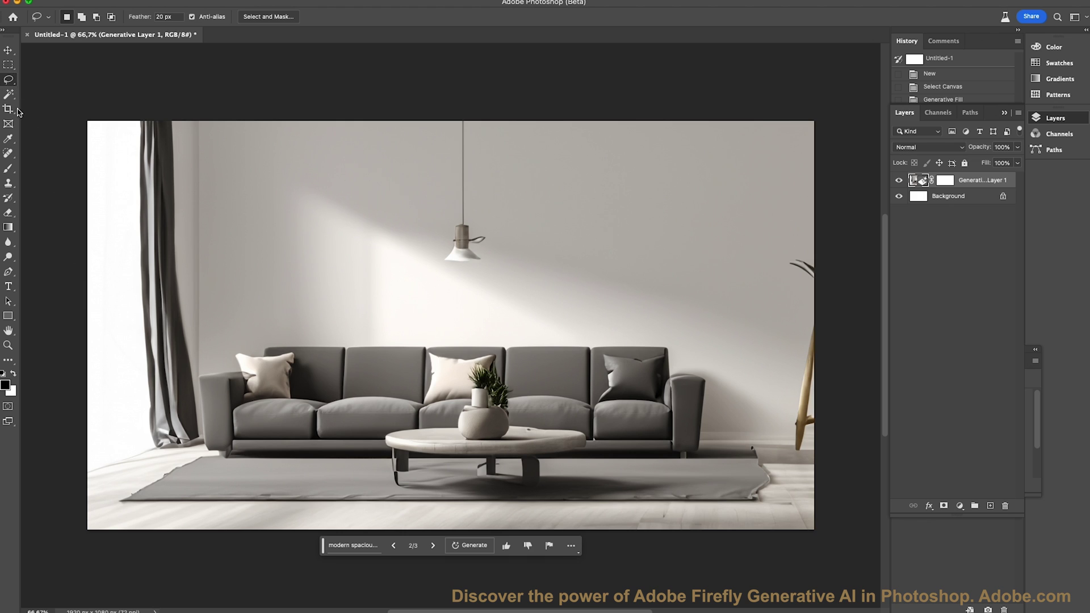
# Step: Lasso the floor below the sofa, generate grey flooring tiles, compare, and keep variation 3/3
pyautogui.moveTo(202, 450)
pyautogui.mouseDown()
pyautogui.moveTo(163, 446)
pyautogui.moveTo(106, 472)
pyautogui.moveTo(69, 518)
pyautogui.moveTo(183, 592)
pyautogui.moveTo(701, 598)
pyautogui.moveTo(799, 584)
pyautogui.moveTo(833, 552)
pyautogui.moveTo(843, 513)
pyautogui.moveTo(835, 454)
pyautogui.moveTo(801, 441)
pyautogui.moveTo(600, 454)
pyautogui.moveTo(478, 442)
pyautogui.moveTo(176, 447)
pyautogui.mouseUp()
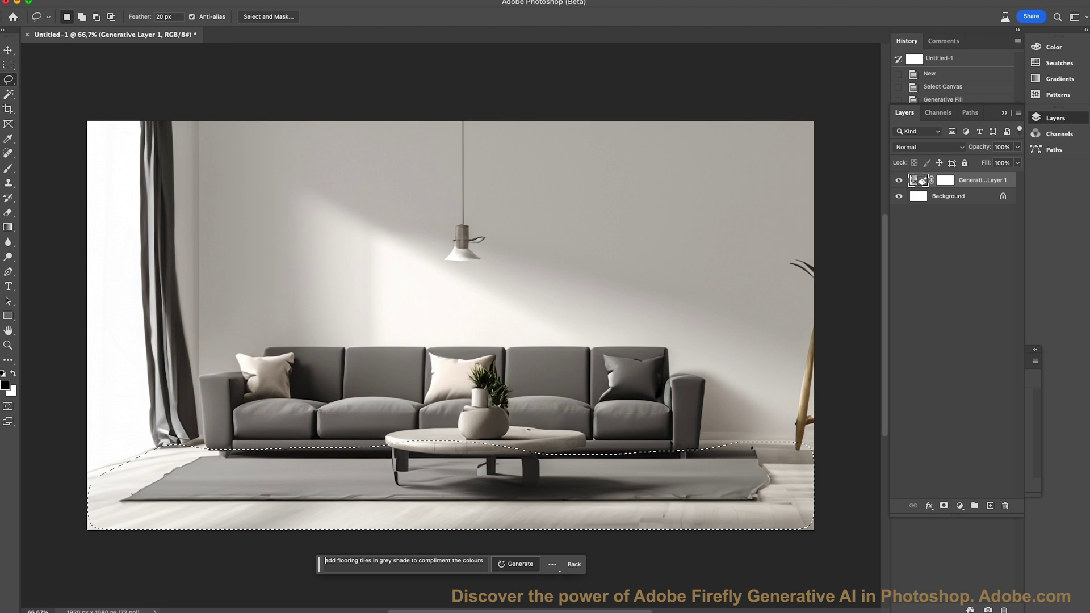
pyautogui.click(514, 564)
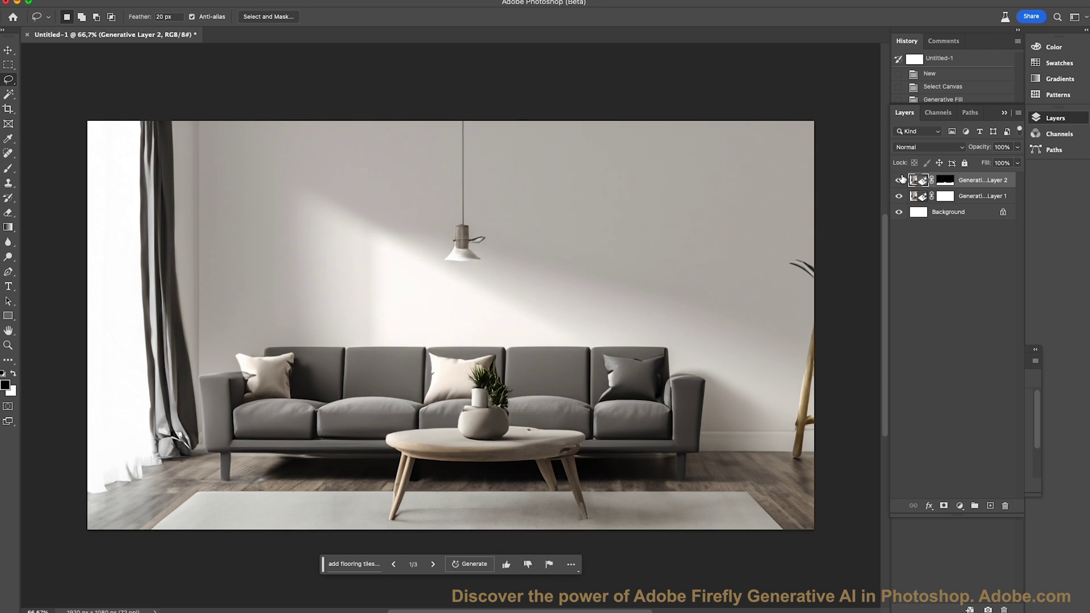
pyautogui.click(899, 179)
pyautogui.click(898, 180)
pyautogui.click(432, 564)
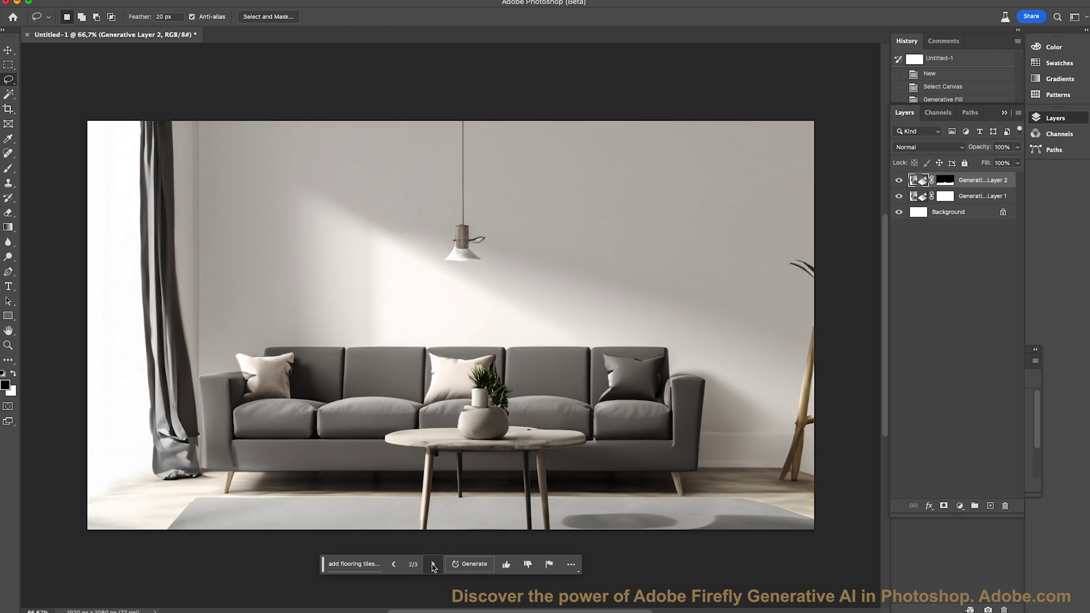
pyautogui.click(432, 564)
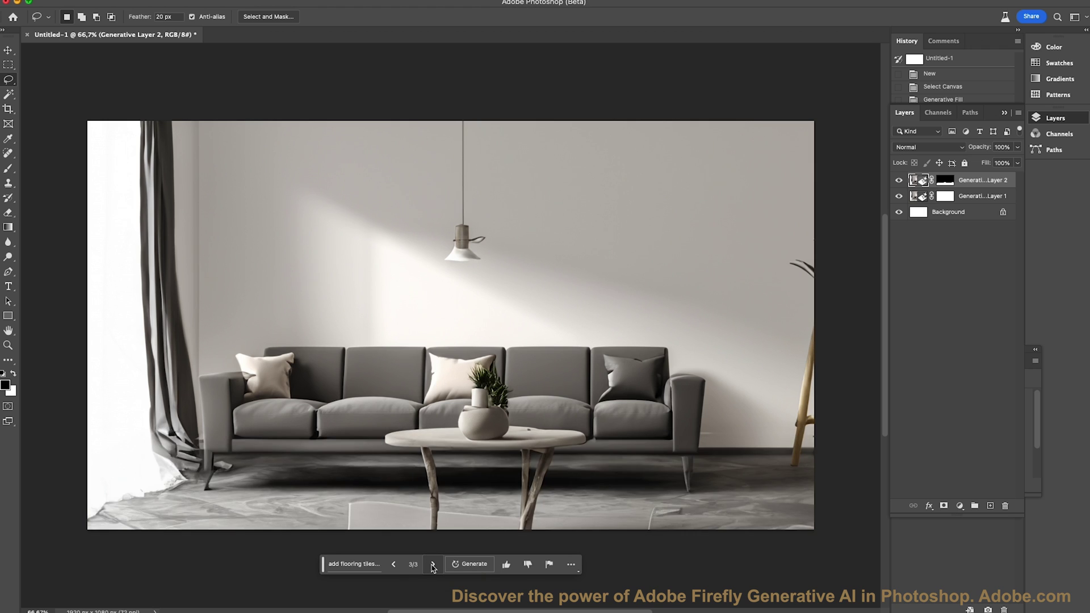
# Step: Lasso the wall above the sofa and generate a large abstract painting in matching colours
pyautogui.moveTo(199, 108)
pyautogui.mouseDown()
pyautogui.moveTo(141, 112)
pyautogui.moveTo(80, 185)
pyautogui.moveTo(84, 319)
pyautogui.moveTo(158, 372)
pyautogui.moveTo(206, 376)
pyautogui.moveTo(240, 347)
pyautogui.moveTo(298, 342)
pyautogui.moveTo(479, 336)
pyautogui.moveTo(558, 362)
pyautogui.moveTo(663, 345)
pyautogui.moveTo(718, 409)
pyautogui.moveTo(742, 468)
pyautogui.moveTo(839, 445)
pyautogui.moveTo(883, 229)
pyautogui.moveTo(855, 87)
pyautogui.moveTo(592, 67)
pyautogui.moveTo(272, 81)
pyautogui.moveTo(116, 112)
pyautogui.mouseUp()
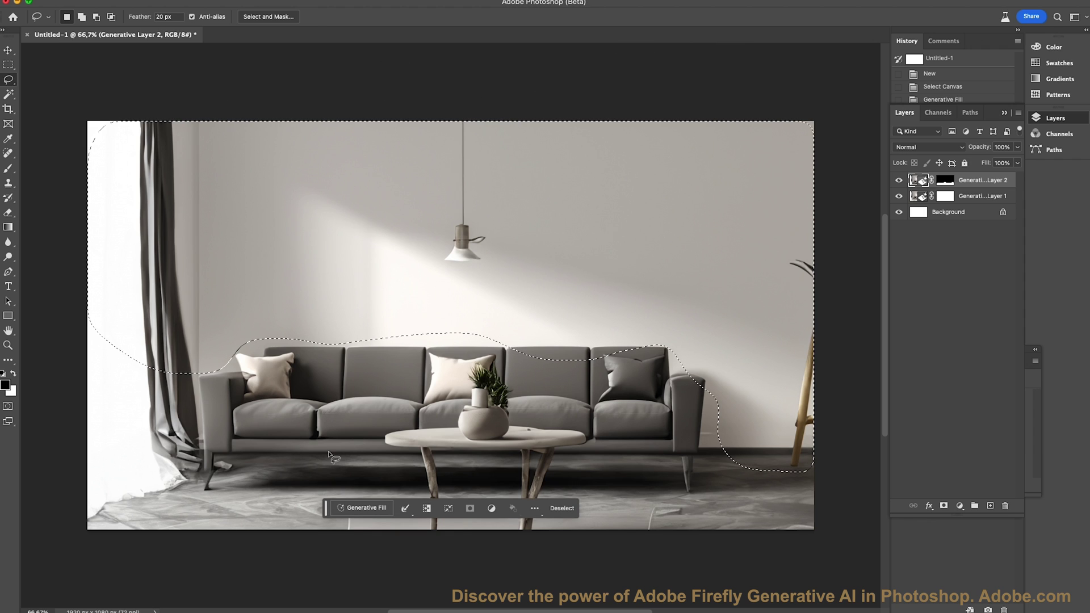
pyautogui.click(348, 507)
pyautogui.write('add large abstract brush stroke painting to wall with similar room colours.')
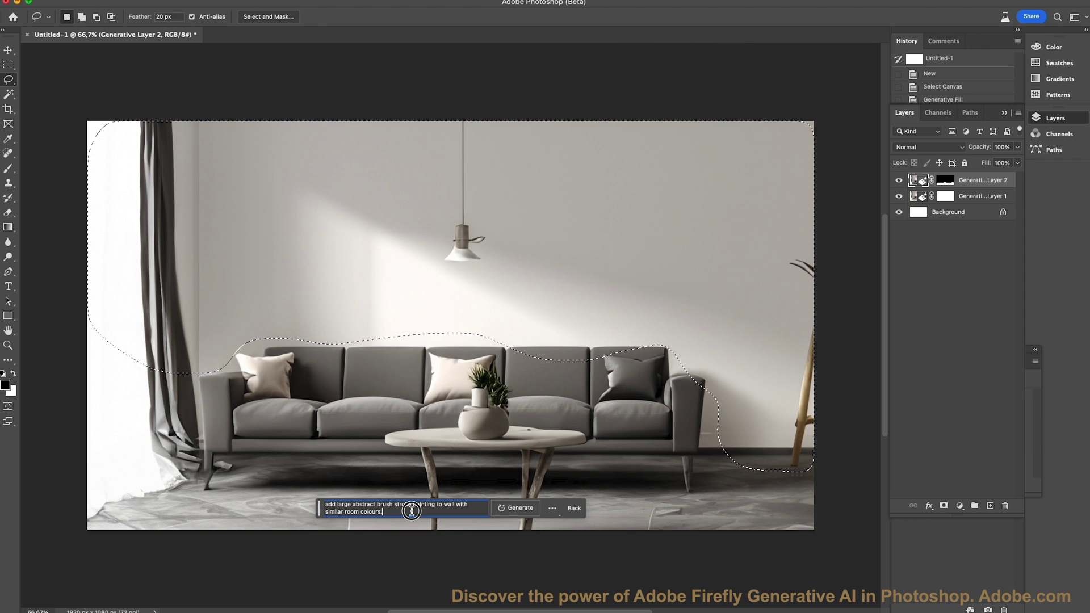
pyautogui.tripleClick(411, 510)
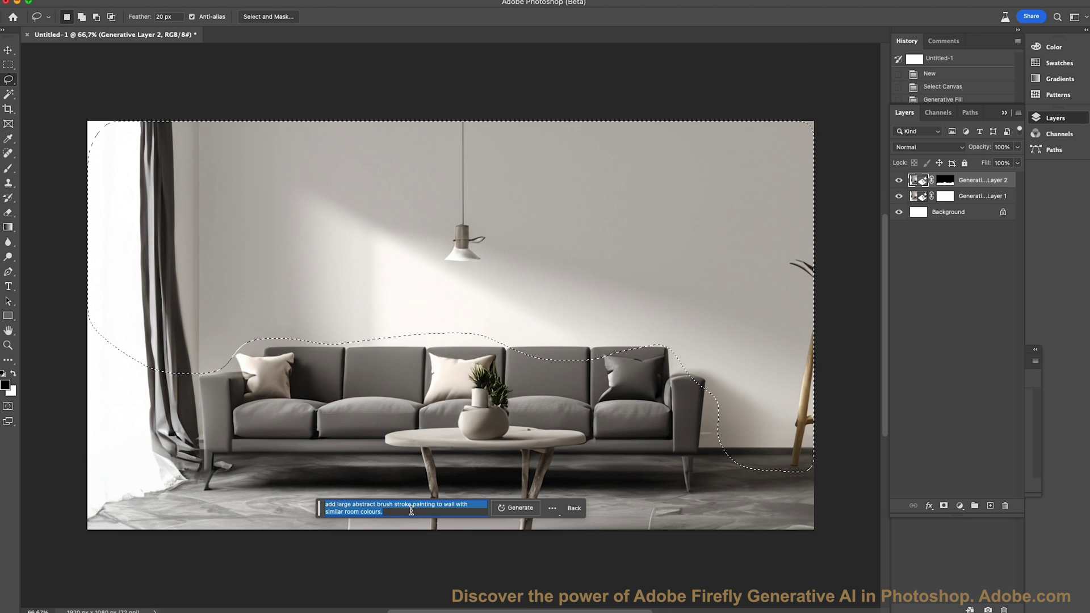
pyautogui.click(503, 506)
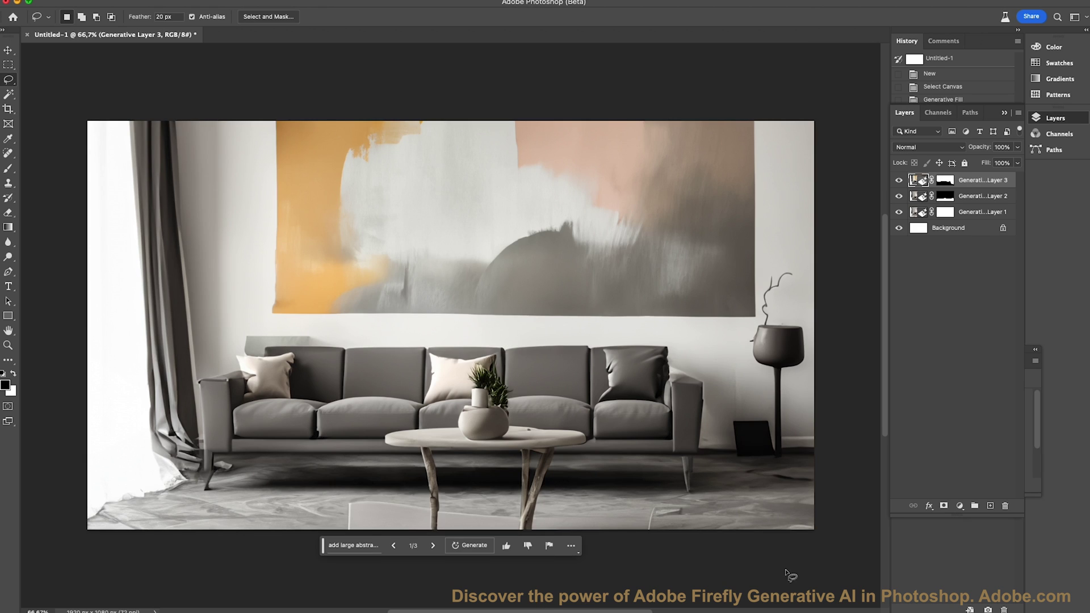
# Step: Keep painting variation 3 with yellow, orange, teal and black colour blocks
pyautogui.click(433, 546)
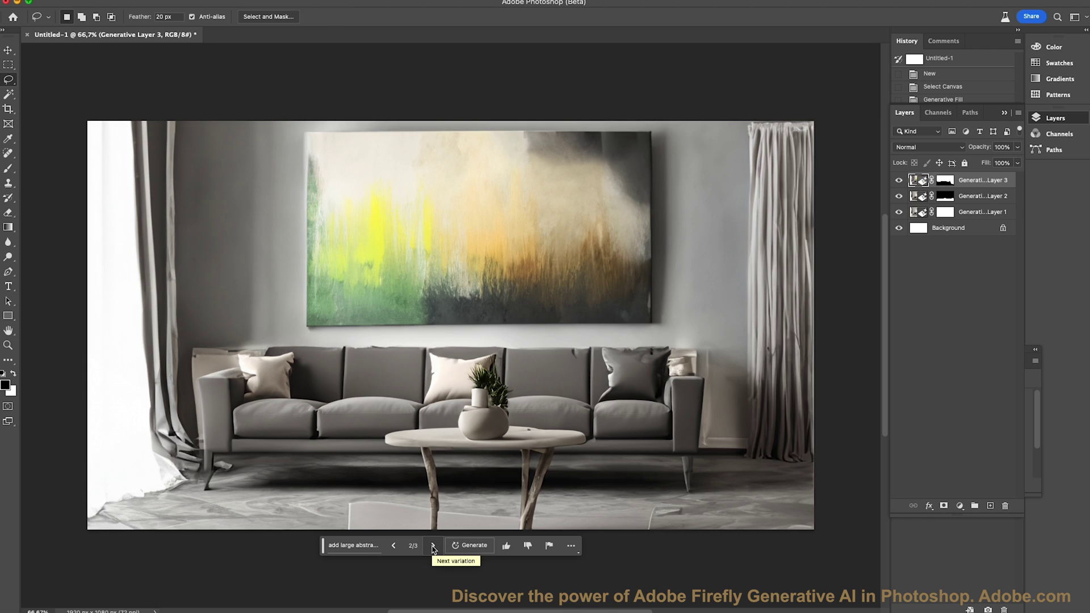
pyautogui.click(433, 546)
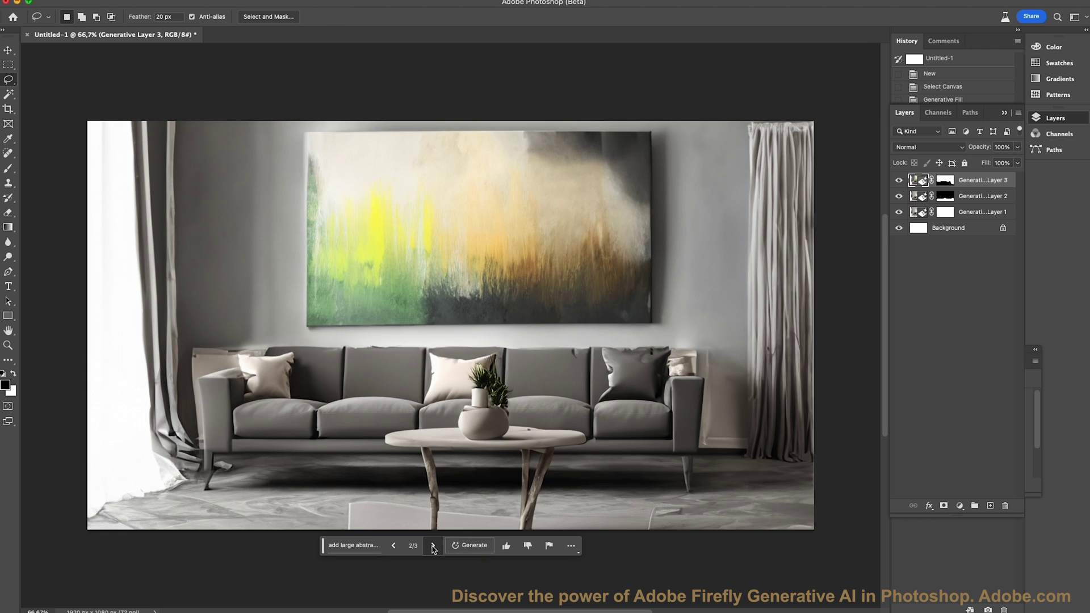
pyautogui.click(393, 546)
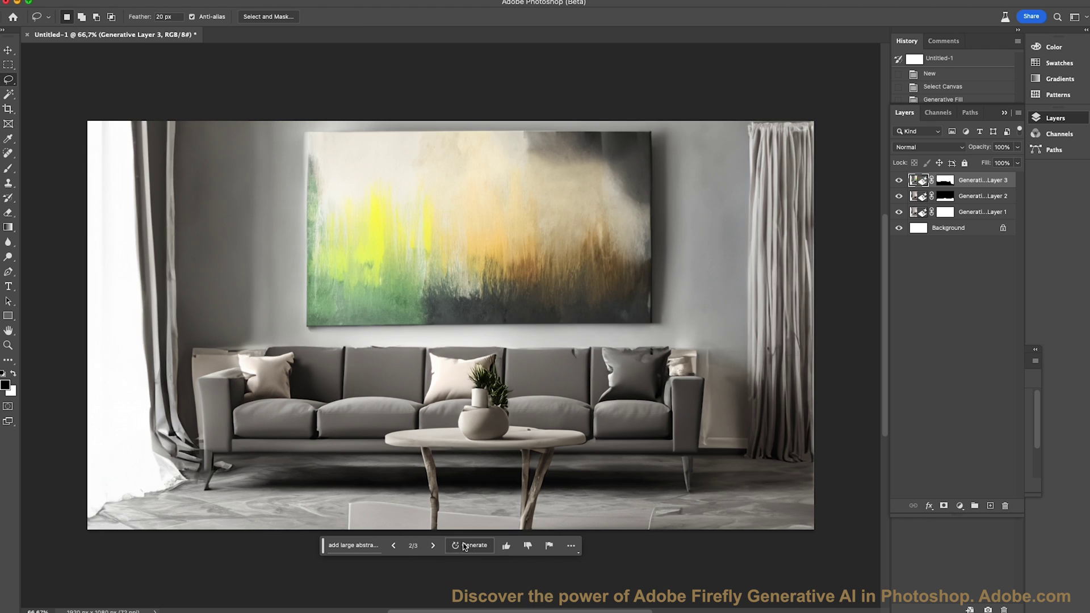
pyautogui.click(433, 546)
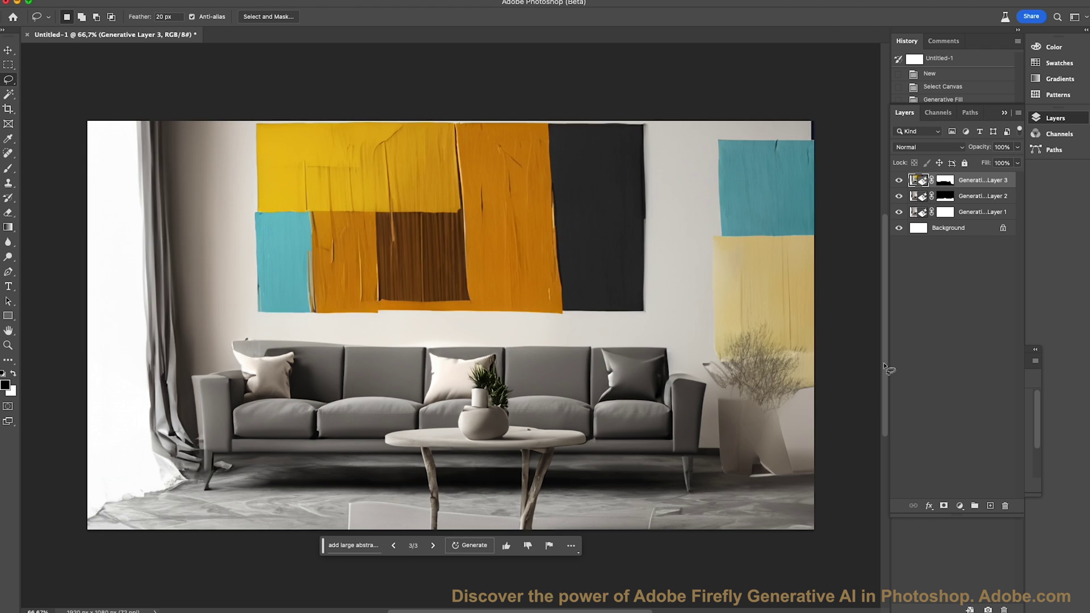
pyautogui.click(964, 196)
# Step: Step Generative Layer 2 back to floor variation 1/3 with wooden planks and a light rug
pyautogui.click(430, 566)
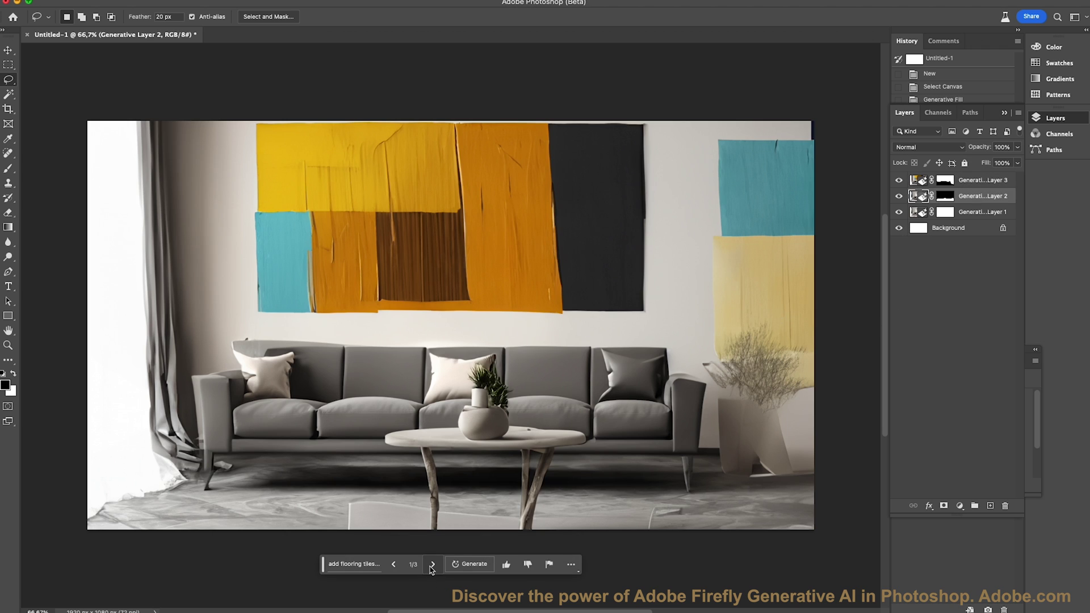
pyautogui.click(432, 565)
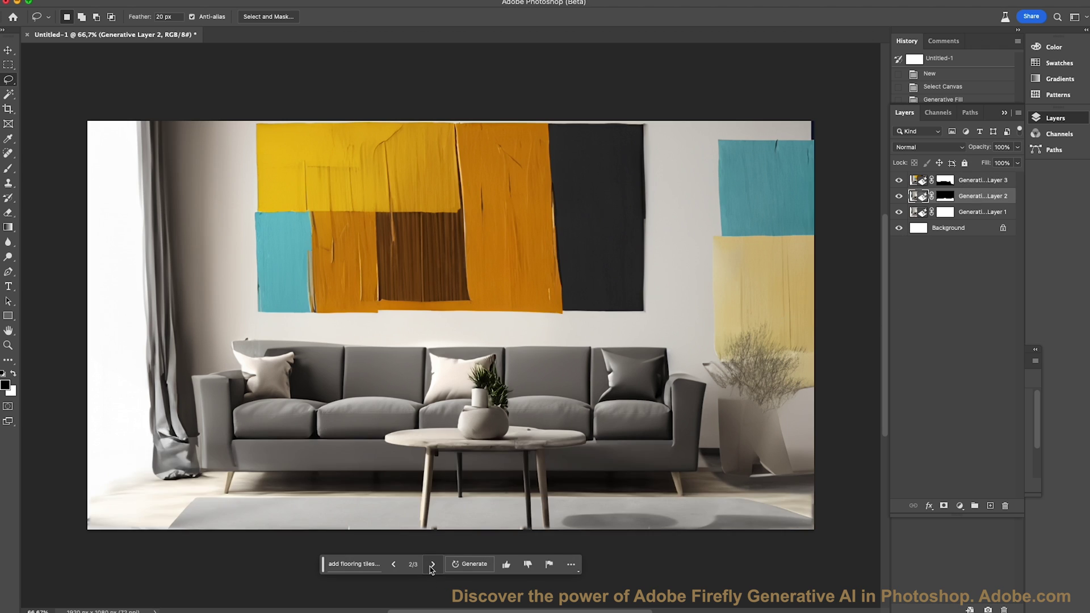
pyautogui.click(394, 565)
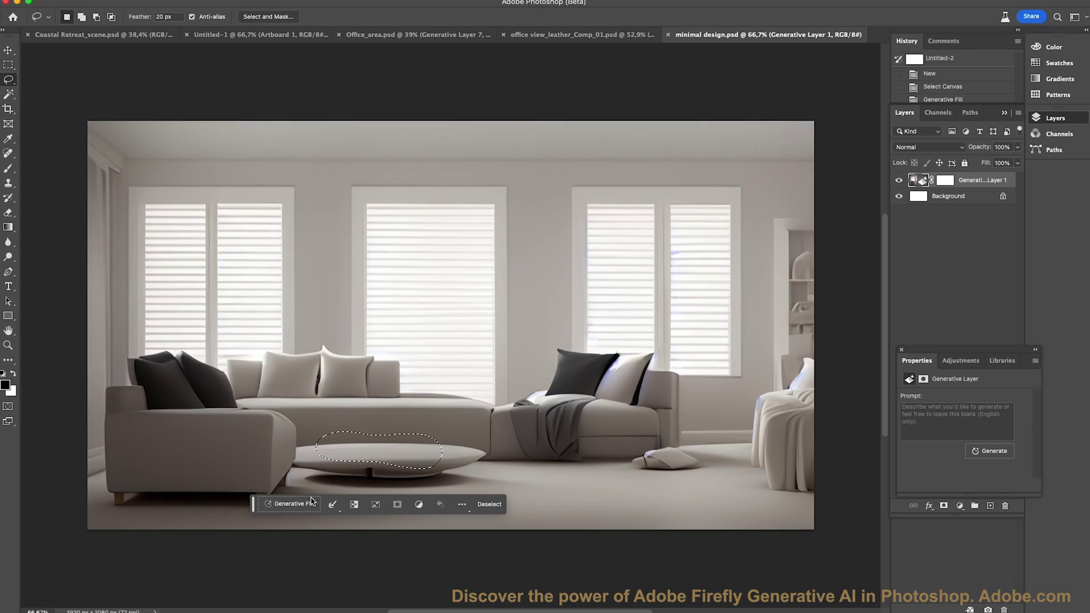
# Step: Generate 'add decoration to suit toom style' on the selected coffee table area
pyautogui.click(312, 502)
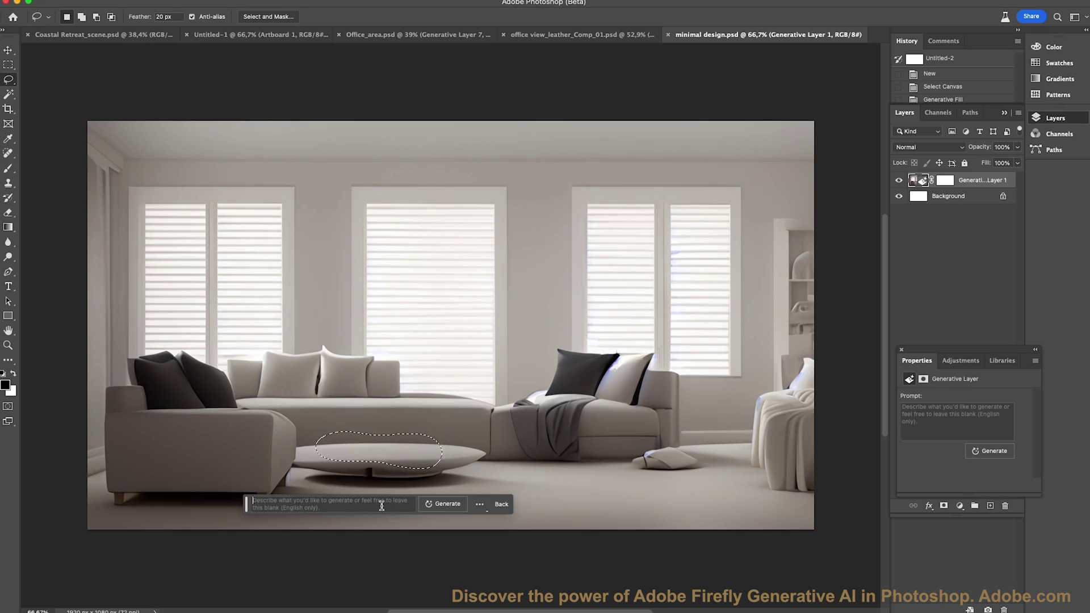
pyautogui.write('add d')
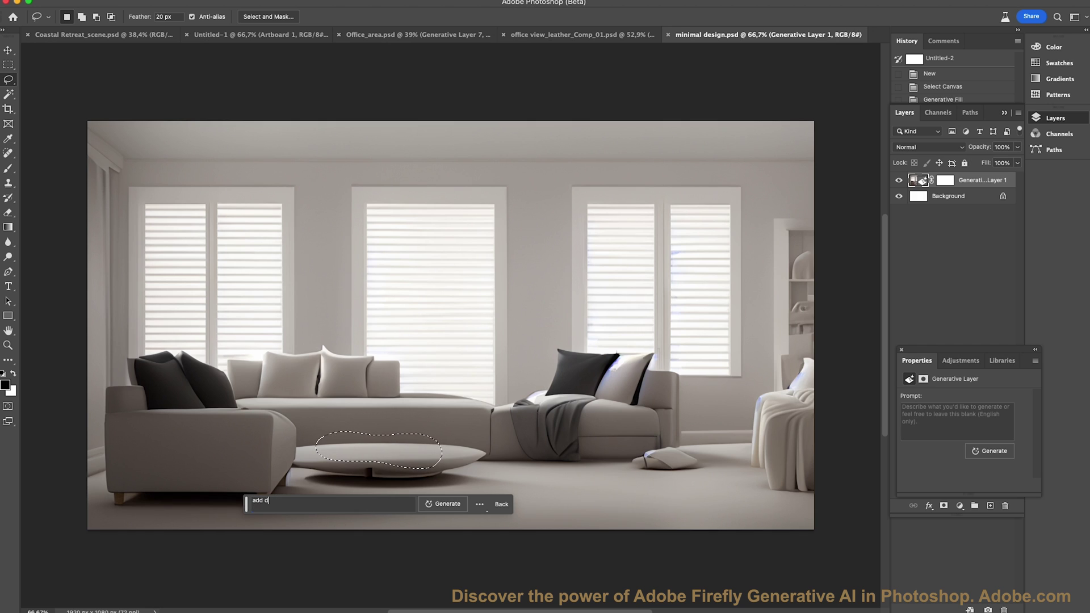
pyautogui.write('ecoration to suit t')
pyautogui.write('oom style')
pyautogui.click(449, 503)
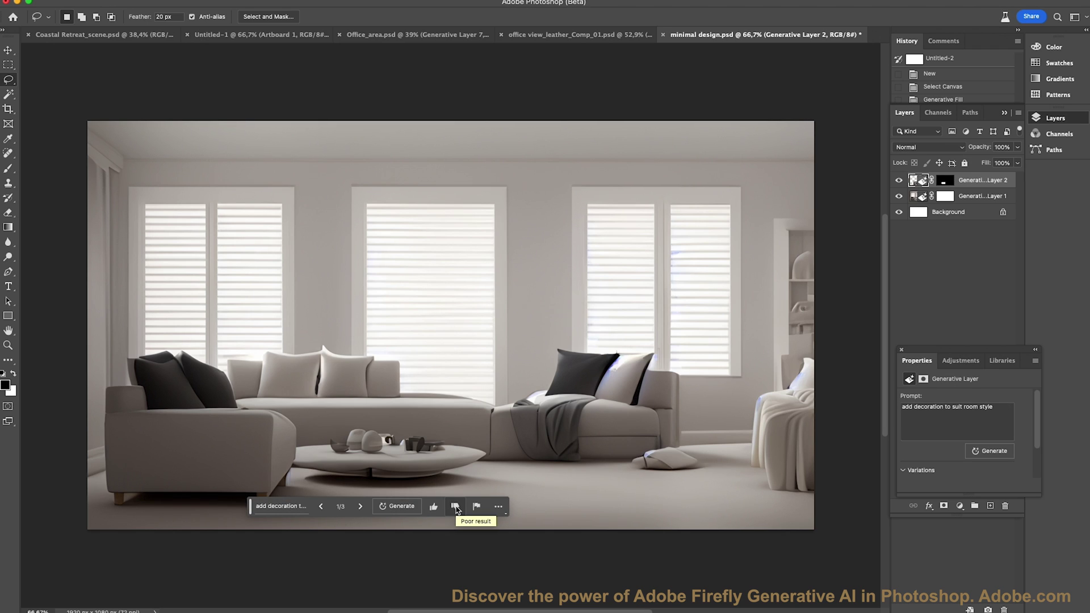
# Step: Browse the decoration variations and keep the one with several objects
pyautogui.click(361, 506)
pyautogui.click(362, 506)
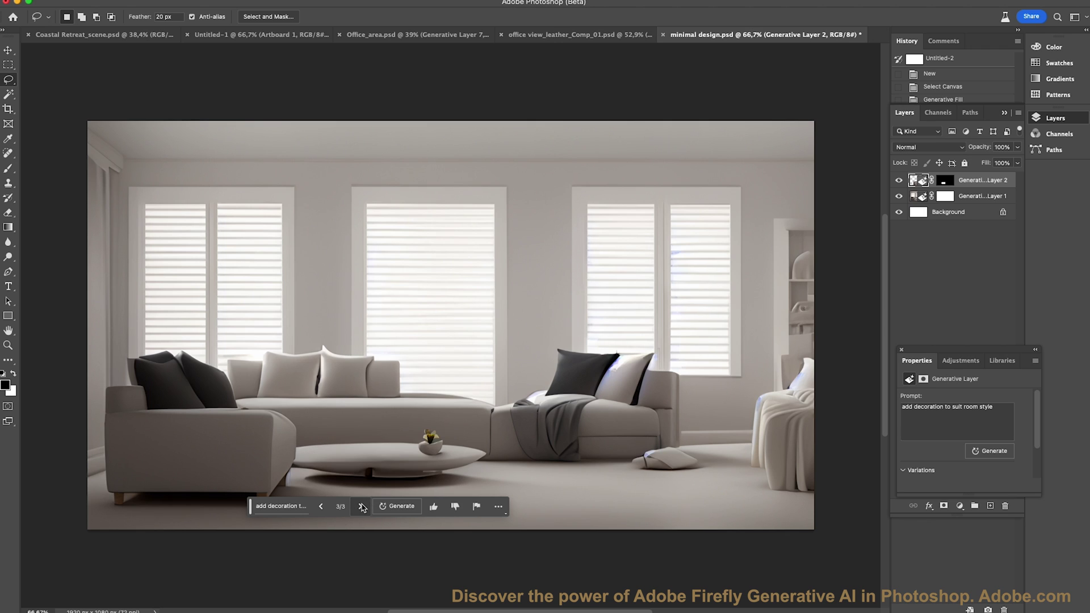
pyautogui.click(321, 507)
pyautogui.click(321, 508)
pyautogui.click(321, 509)
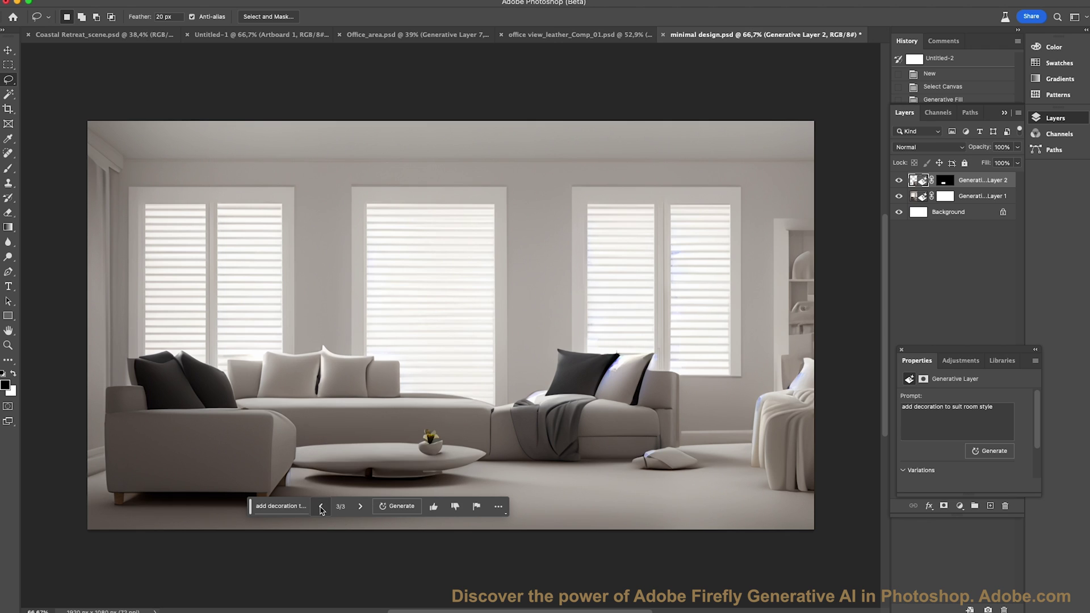
pyautogui.click(359, 506)
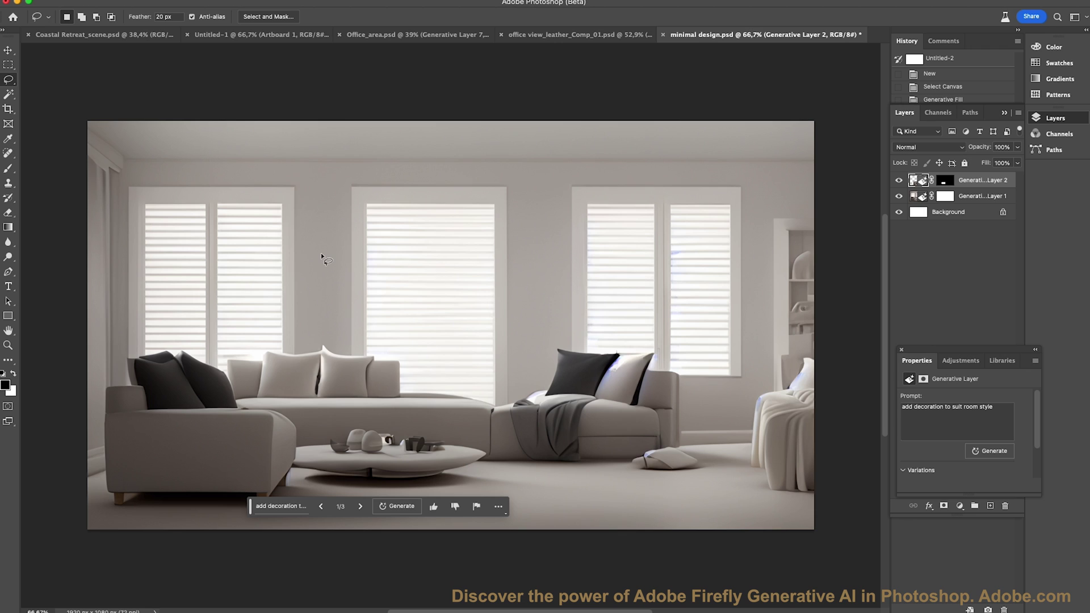
pyautogui.moveTo(494, 407)
pyautogui.mouseDown()
pyautogui.moveTo(515, 319)
pyautogui.moveTo(508, 232)
pyautogui.moveTo(491, 210)
pyautogui.moveTo(463, 207)
pyautogui.moveTo(455, 289)
pyautogui.moveTo(490, 404)
pyautogui.mouseUp()
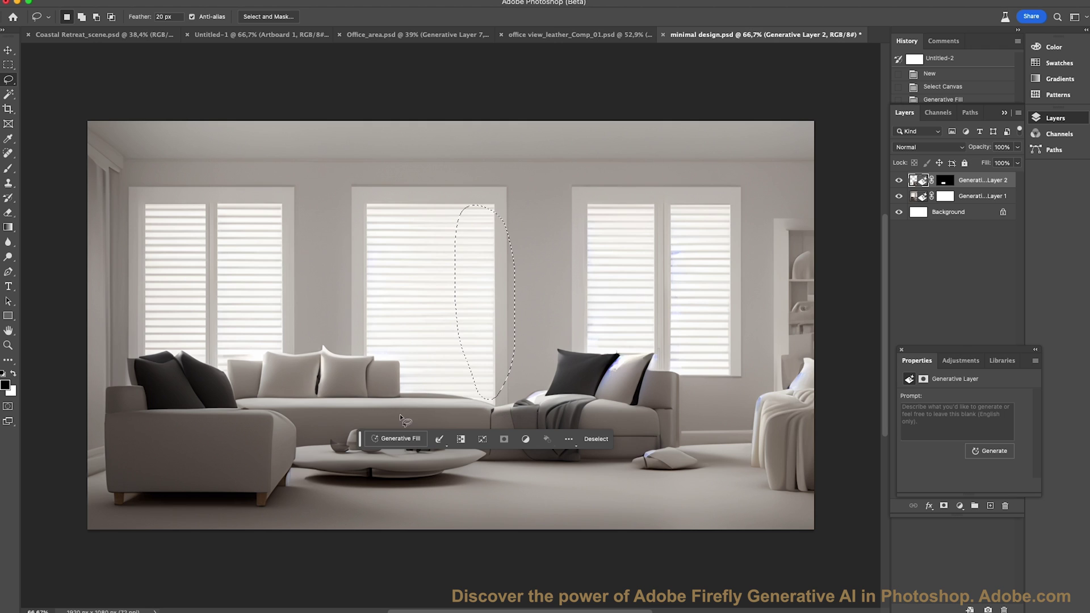
# Step: Generate 'add light stand' before the middle window and keep the angled black arc lamp variation
pyautogui.click(396, 438)
pyautogui.write('a')
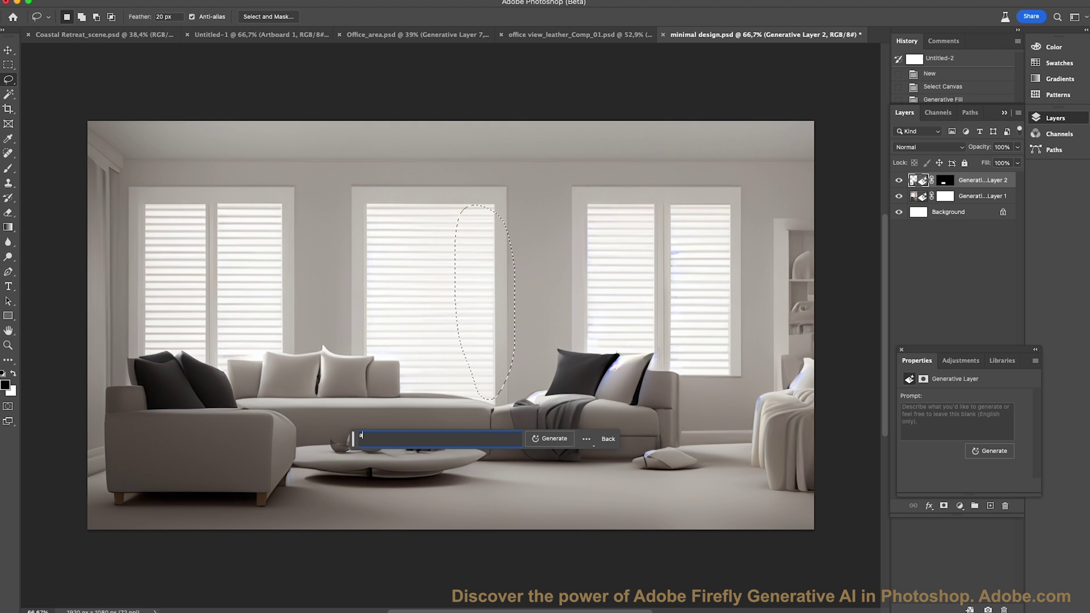
pyautogui.write('dd light stand')
pyautogui.click(550, 438)
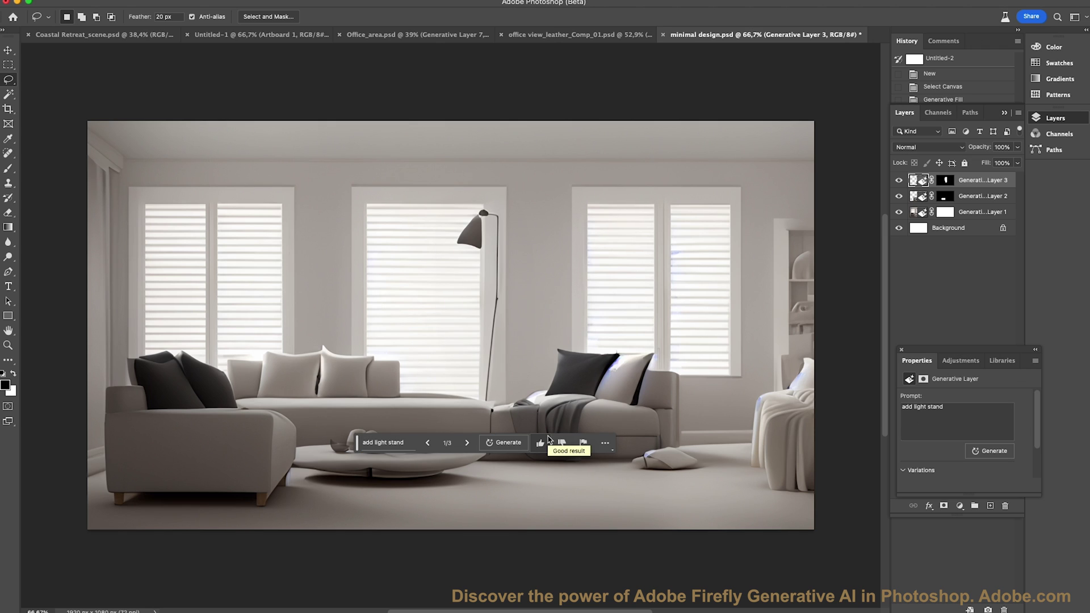
pyautogui.click(467, 443)
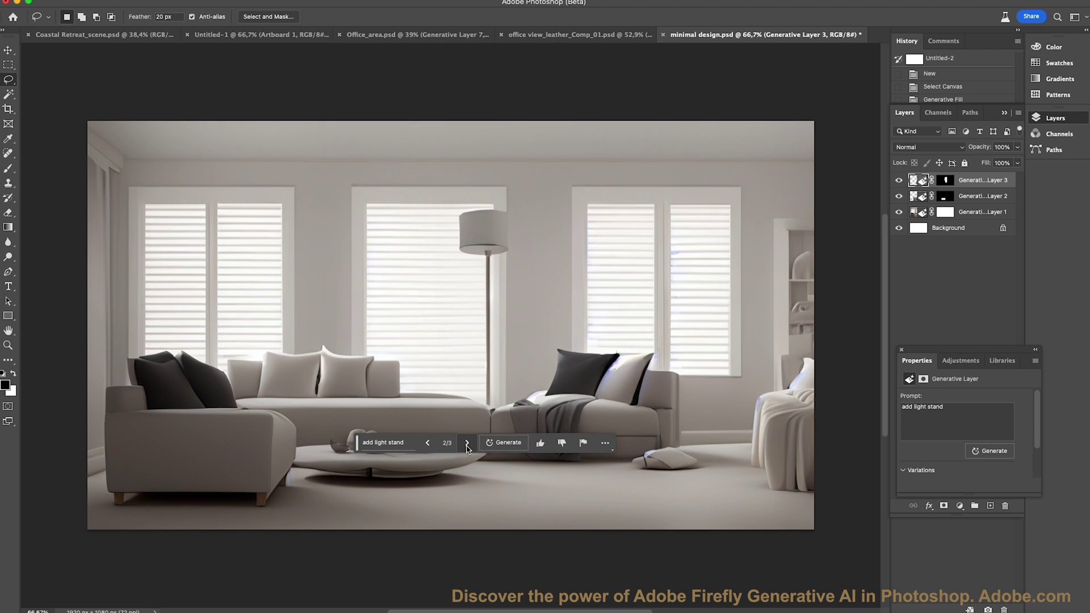
pyautogui.click(467, 443)
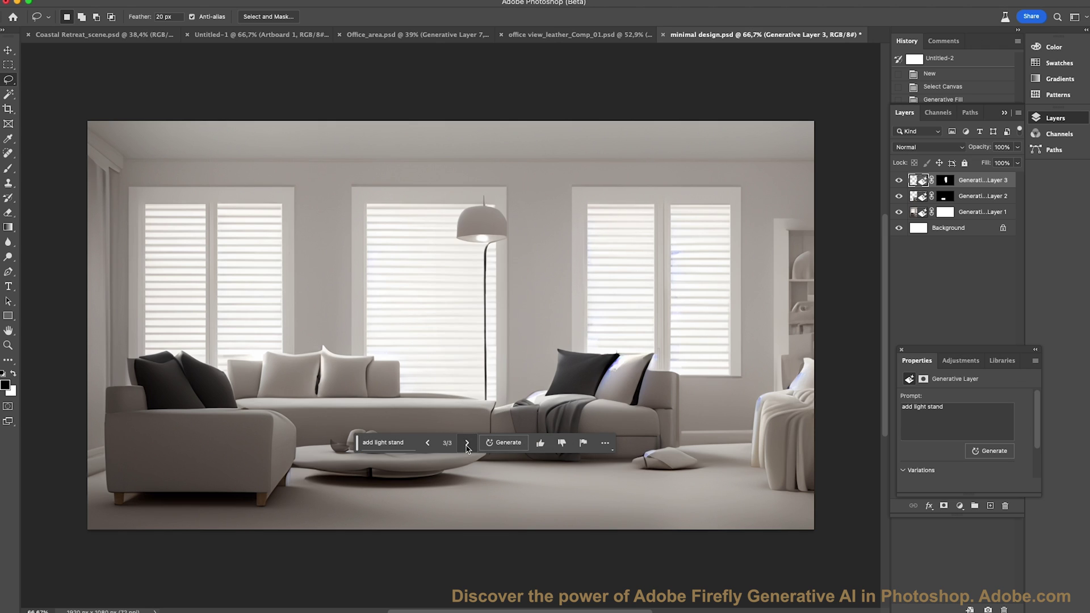
pyautogui.click(427, 443)
pyautogui.click(428, 443)
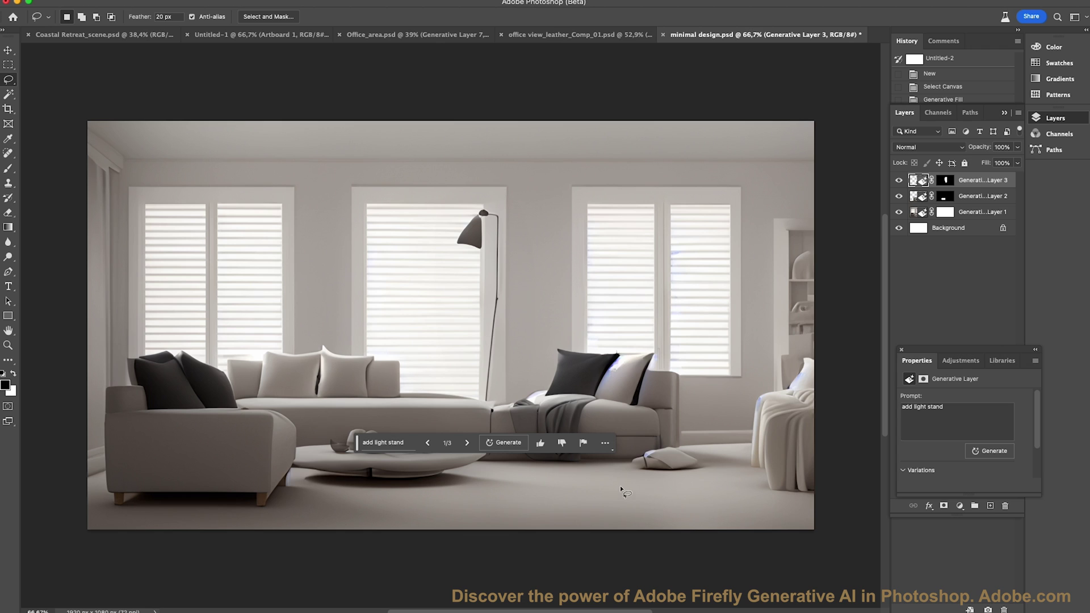
# Step: Lasso the floor in front of the sofa and generate 'add white rug'
pyautogui.moveTo(584, 471)
pyautogui.mouseDown()
pyautogui.moveTo(450, 490)
pyautogui.moveTo(422, 513)
pyautogui.moveTo(460, 553)
pyautogui.moveTo(639, 571)
pyautogui.moveTo(766, 569)
pyautogui.moveTo(772, 498)
pyautogui.moveTo(685, 474)
pyautogui.moveTo(585, 471)
pyautogui.mouseUp()
pyautogui.click(508, 564)
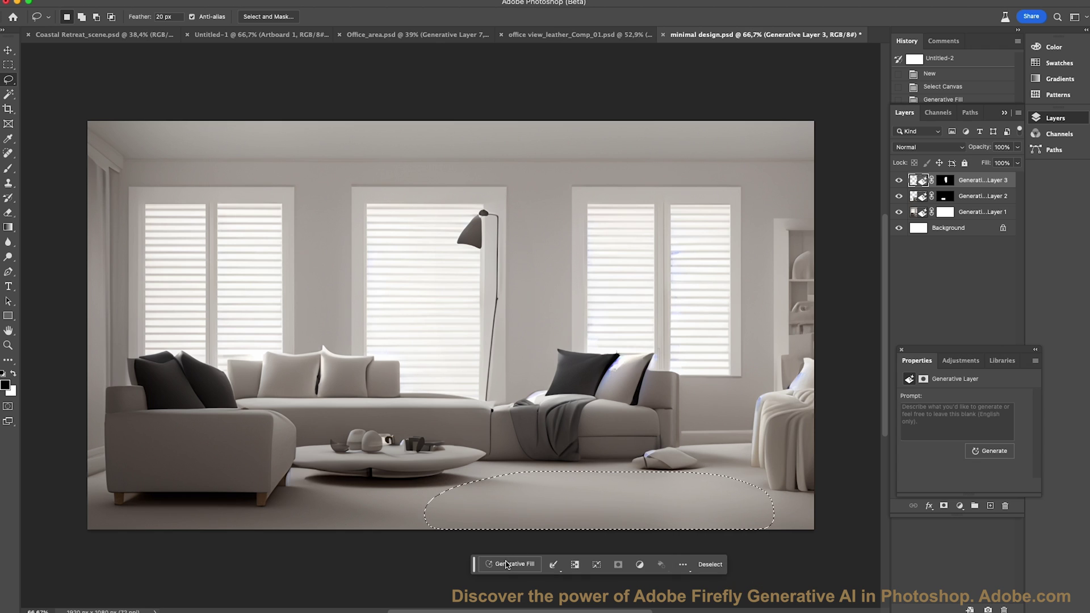
pyautogui.write('add ')
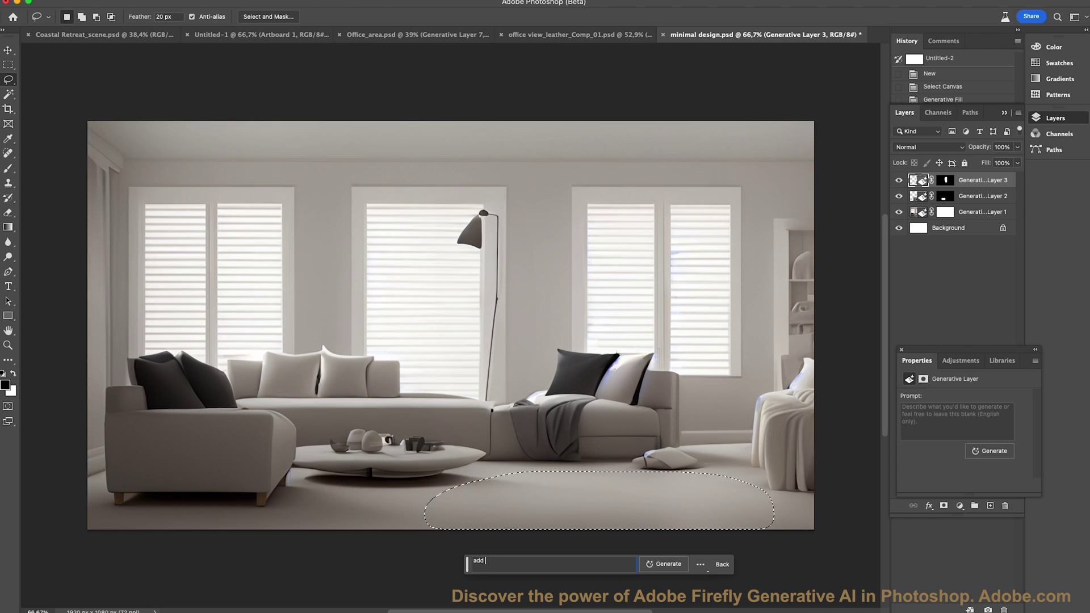
pyautogui.write('white rug')
pyautogui.click(663, 563)
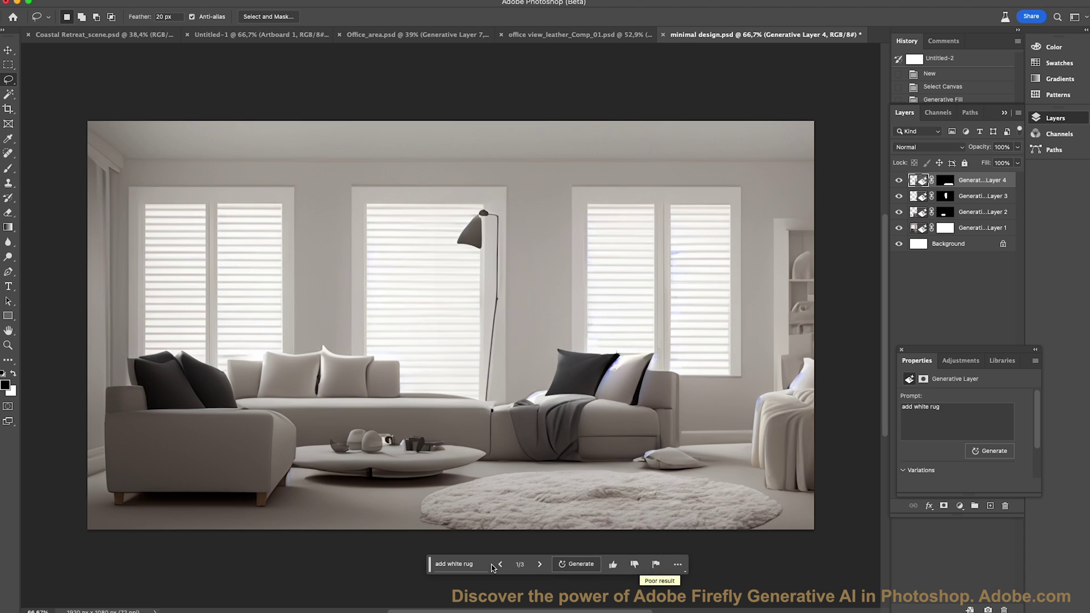
# Step: Compare the rug variations and settle on the smooth flat round rug, variation 3/3
pyautogui.click(539, 563)
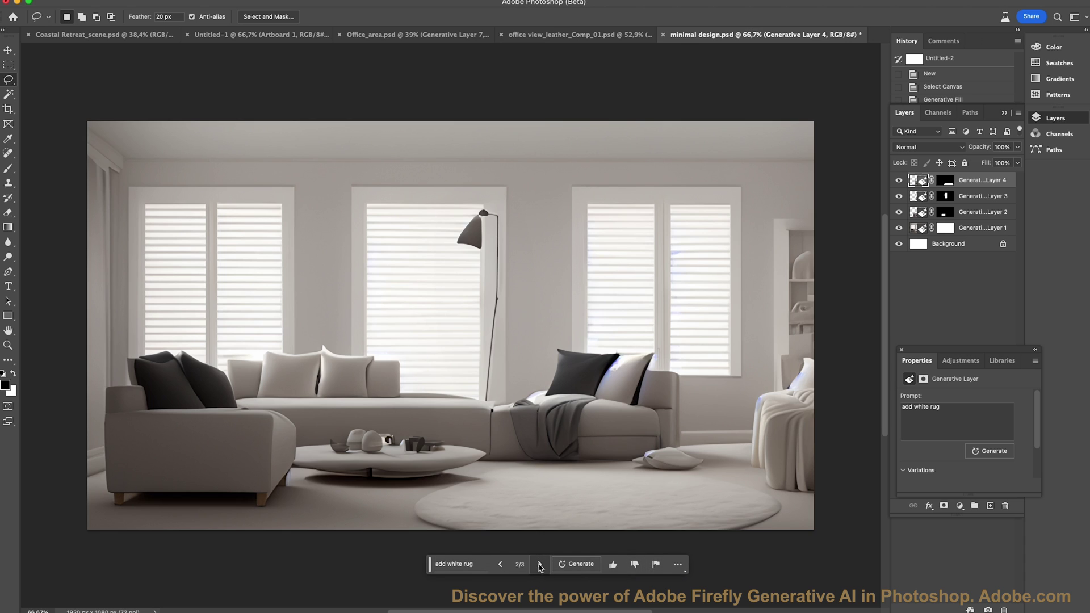
pyautogui.click(499, 565)
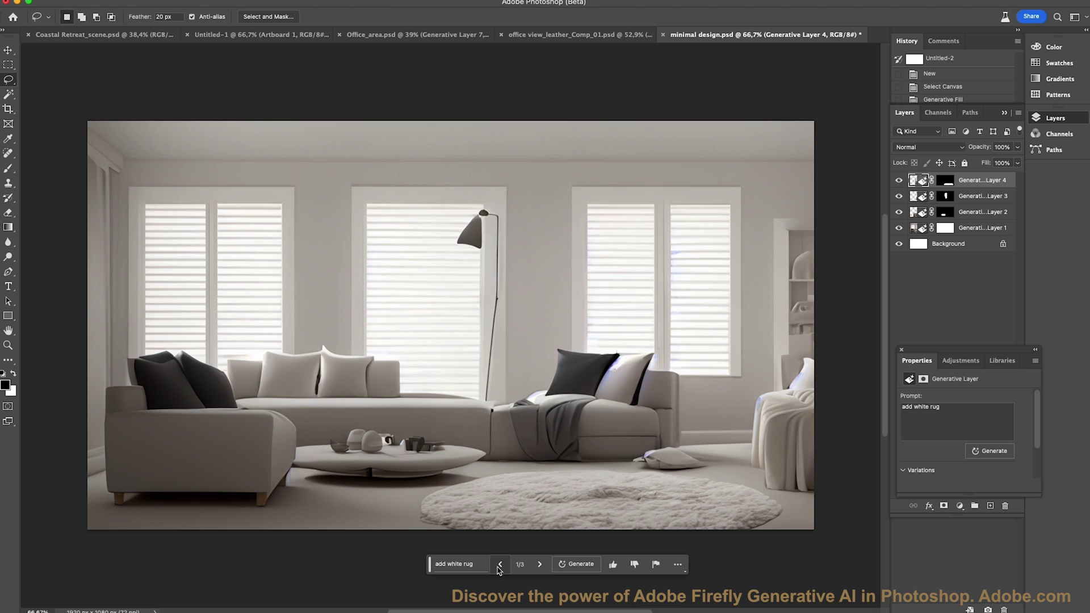
pyautogui.click(500, 567)
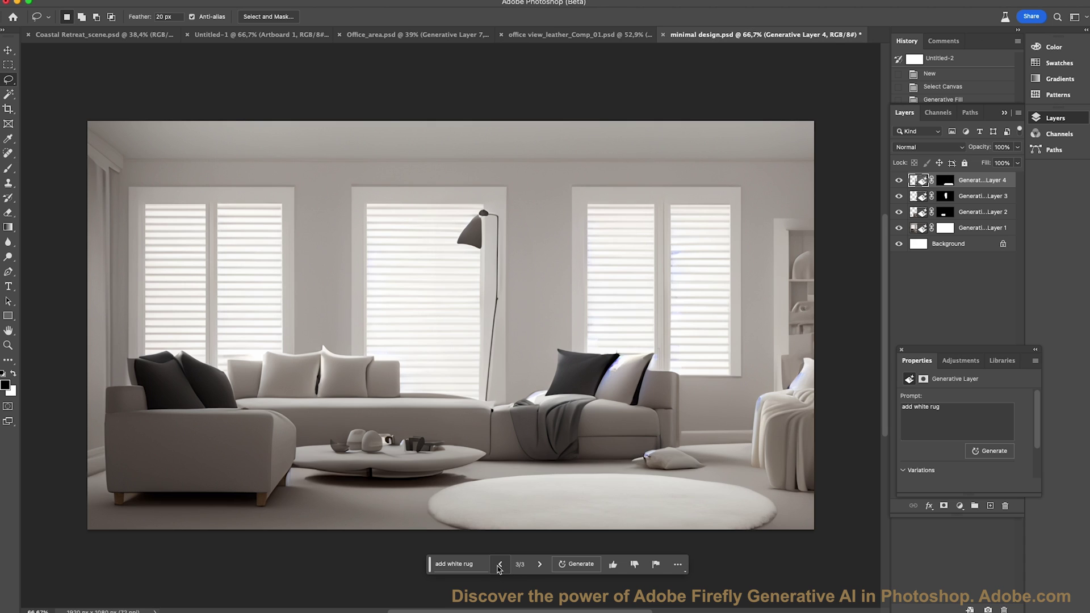
pyautogui.click(499, 566)
pyautogui.click(499, 566)
pyautogui.click(499, 566)
# Step: Extend the canvas height to 1600 px anchored top-middle, then marquee the new white strip
pyautogui.hotkey('ctrl', '0')
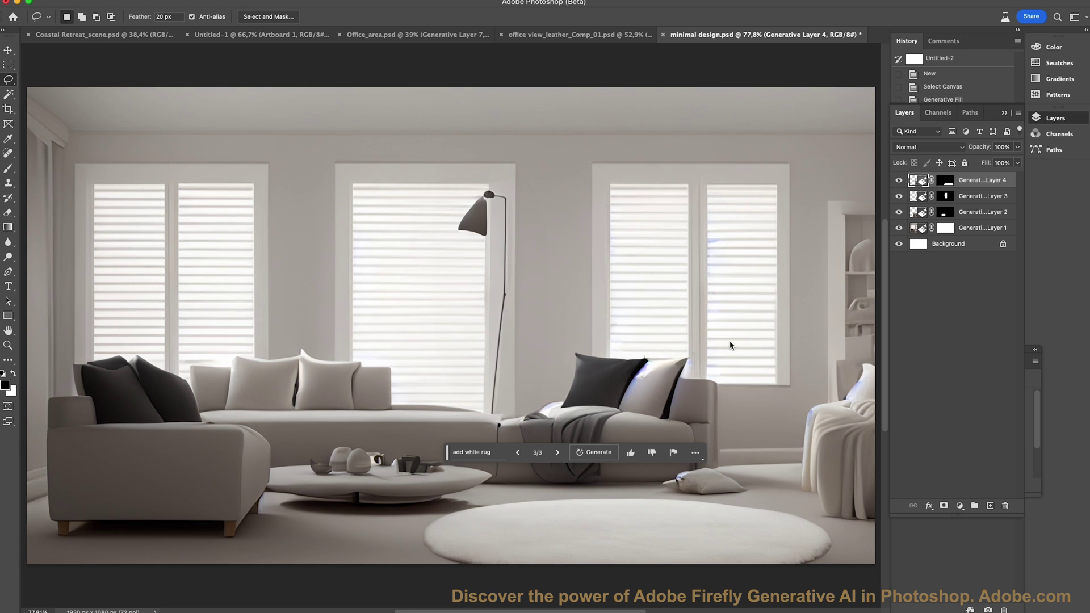
pyautogui.hotkey('ctrl', '-')
pyautogui.hotkey('ctrl', '-')
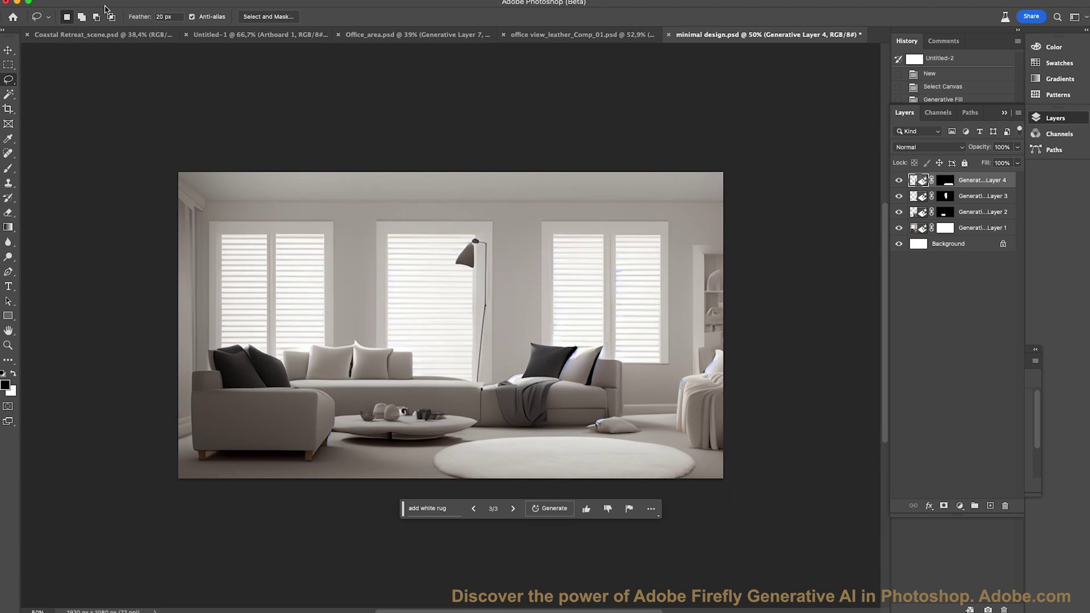
pyautogui.click(7, 66)
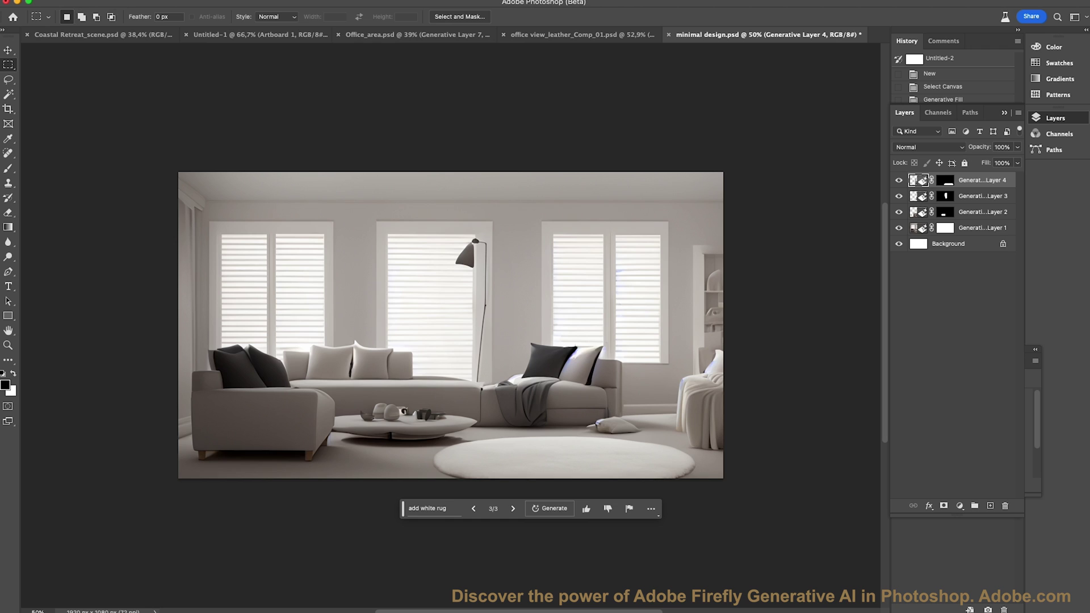
pyautogui.click(26, 1)
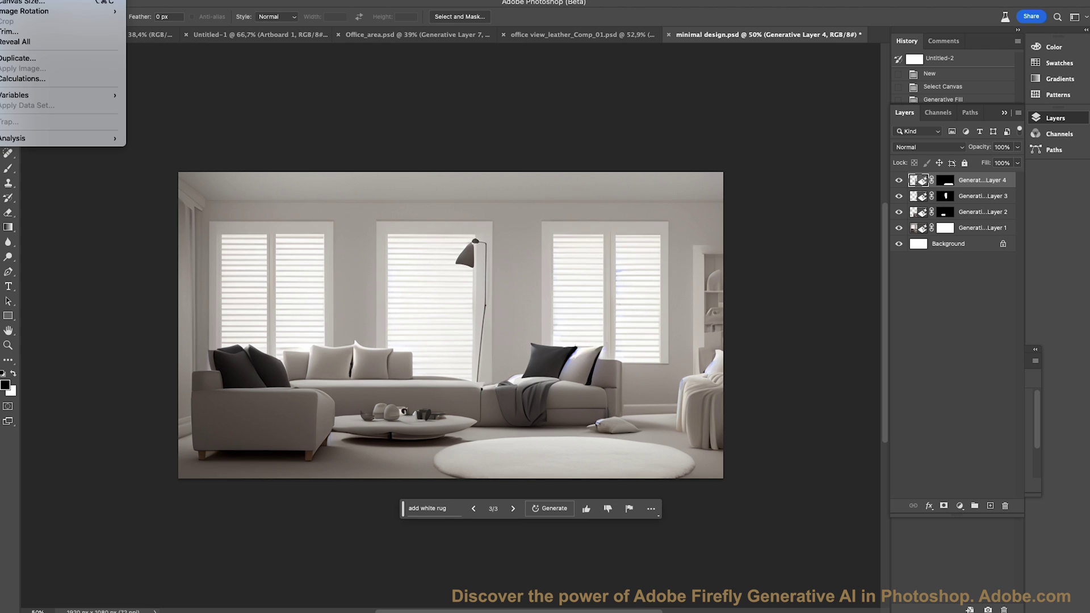
pyautogui.click(26, 3)
pyautogui.click(552, 339)
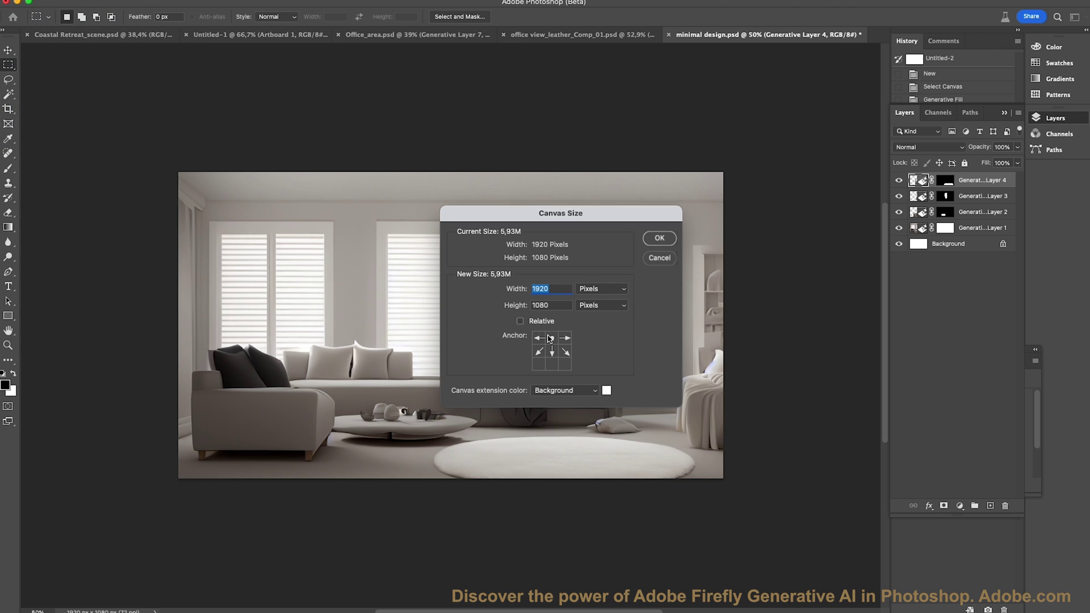
pyautogui.press('Tab')
pyautogui.write('1600')
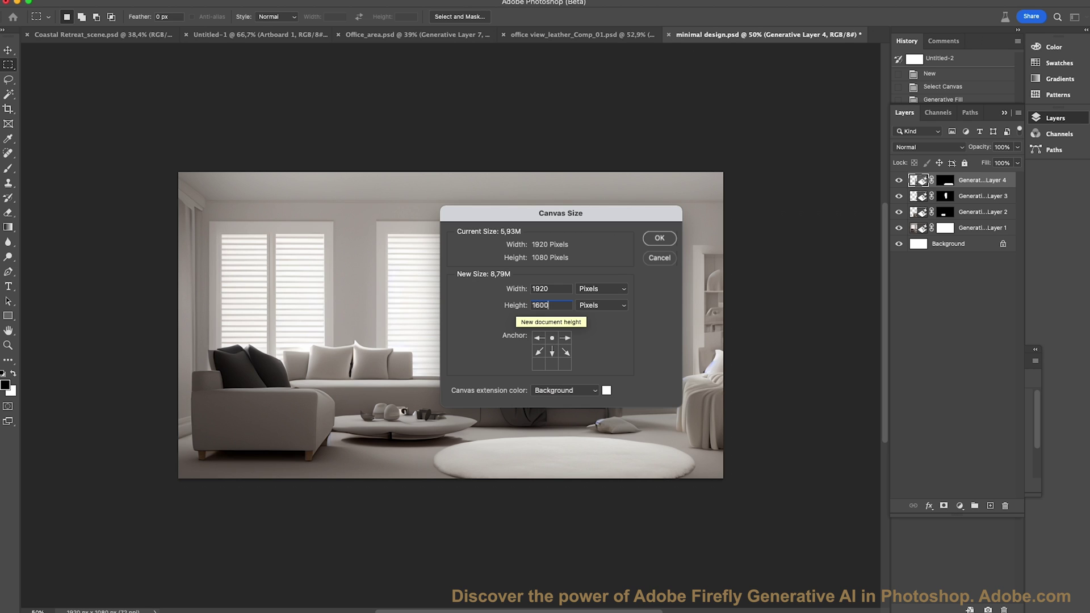
pyautogui.press('Return')
pyautogui.moveTo(179, 478); pyautogui.dragTo(730, 609)
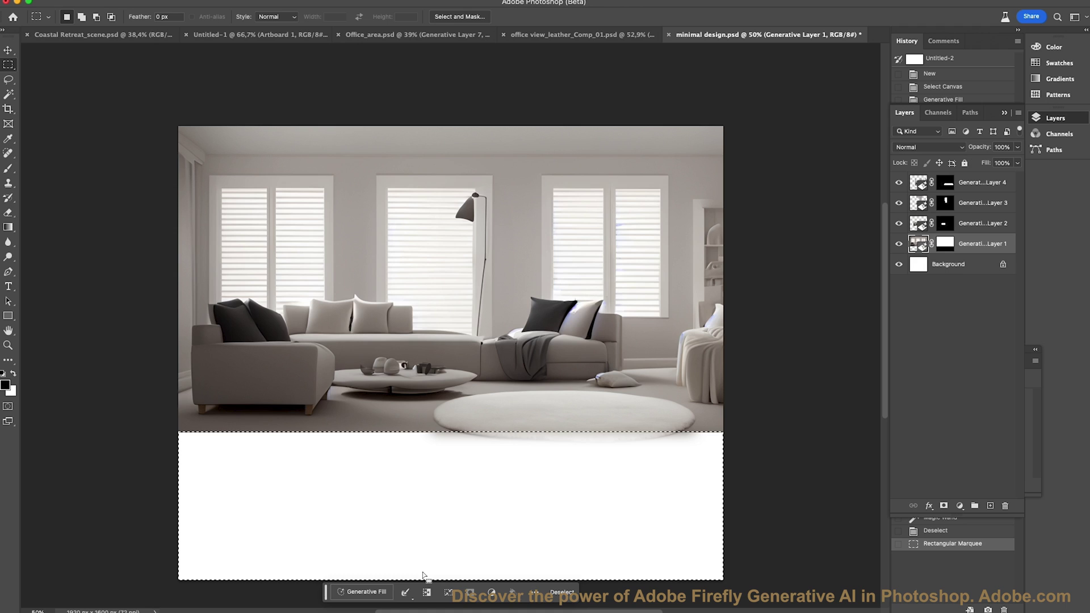
# Step: Generative Fill the white strip with an empty prompt, keeping matte floor variation 1/3
pyautogui.click(389, 588)
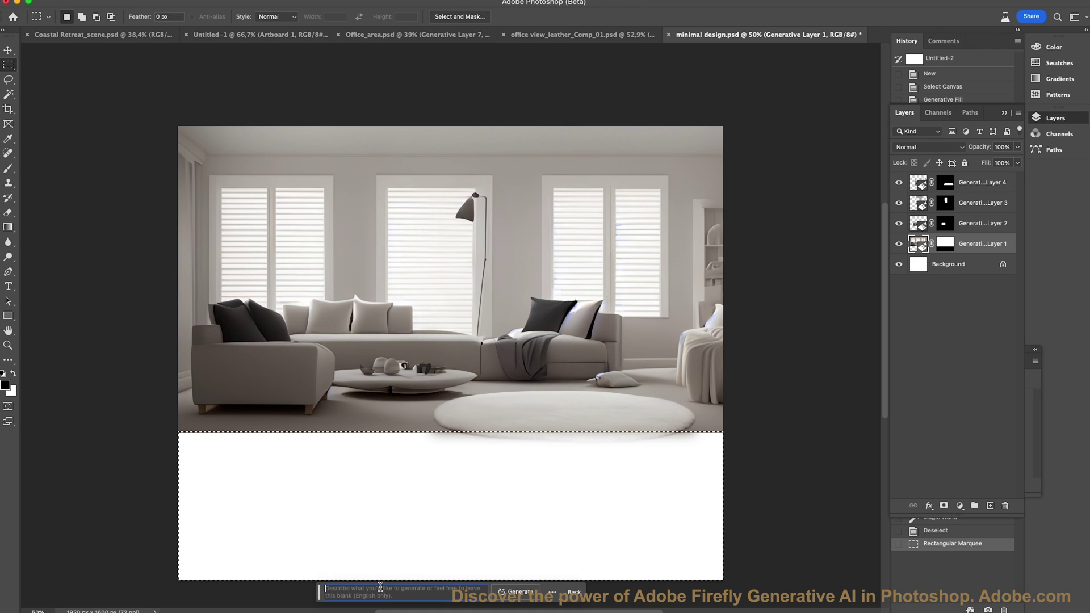
pyautogui.click(518, 592)
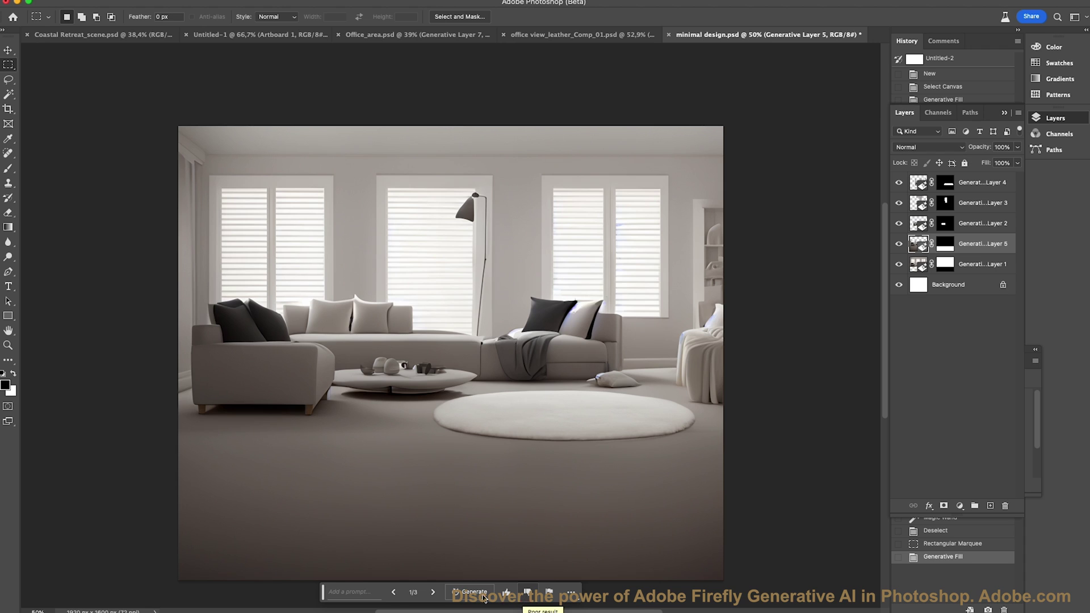
pyautogui.click(433, 594)
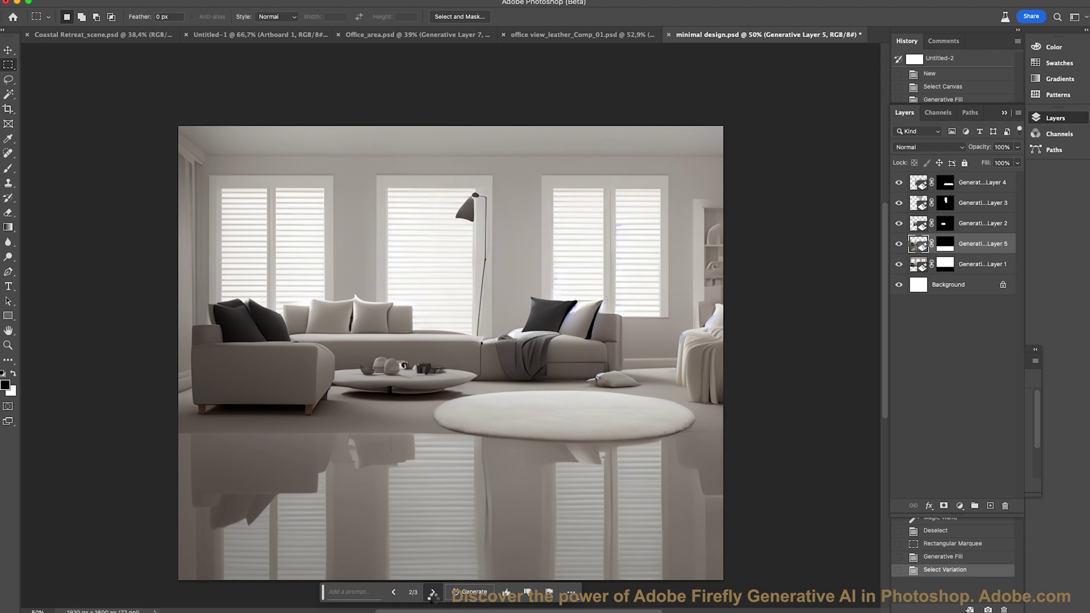
pyautogui.click(433, 592)
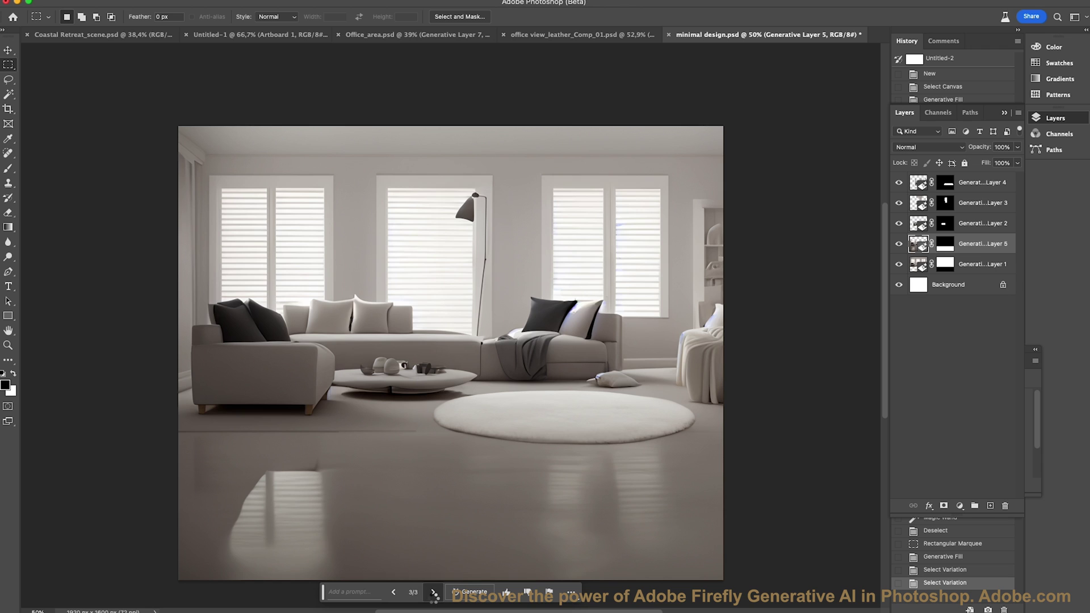
pyautogui.click(433, 592)
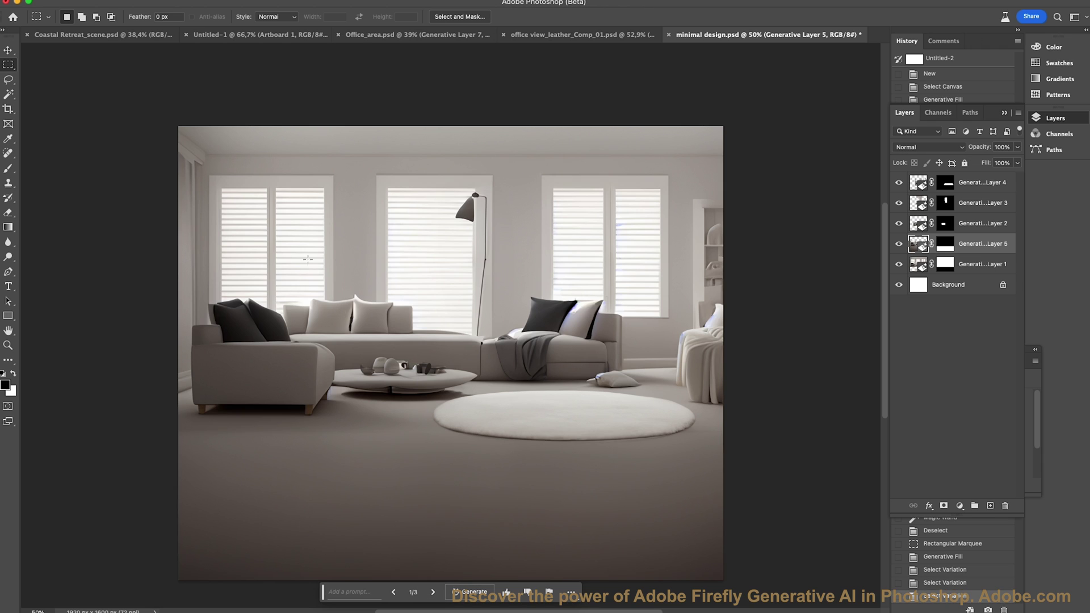
pyautogui.moveTo(163, 108); pyautogui.dragTo(748, 477)
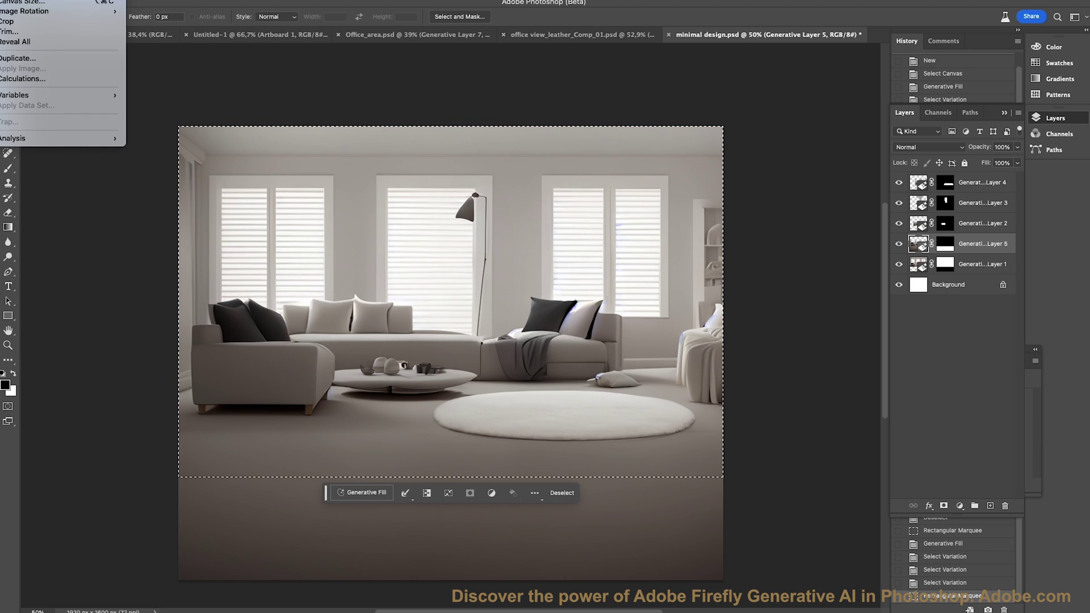
# Step: Crop to the 1920 × 1238 selection, deselect, and fit the image on screen
pyautogui.click(11, 21)
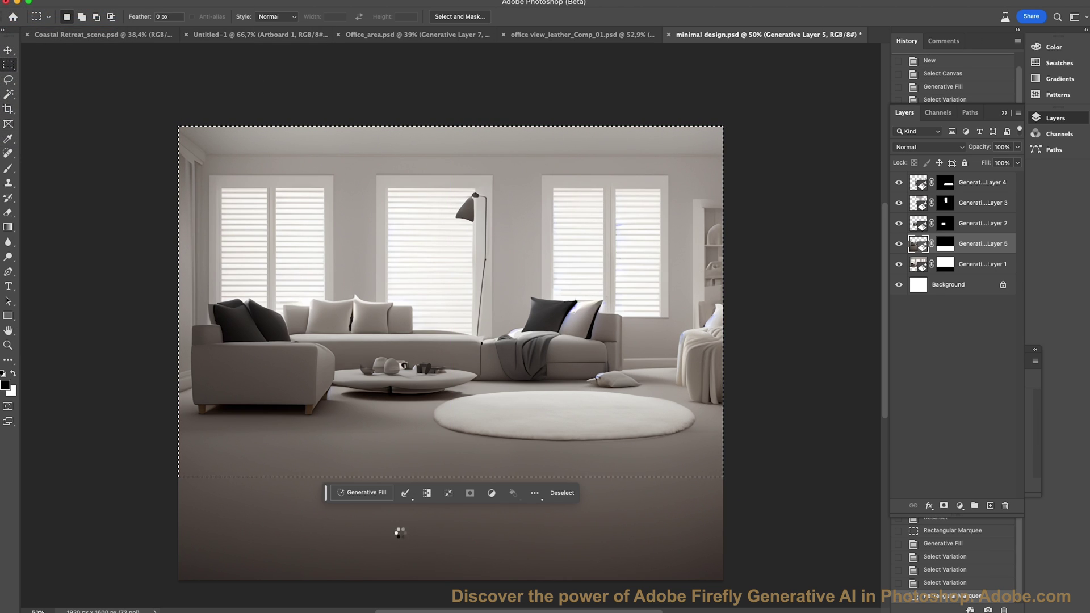
pyautogui.press('super+d')
pyautogui.press('super+0')
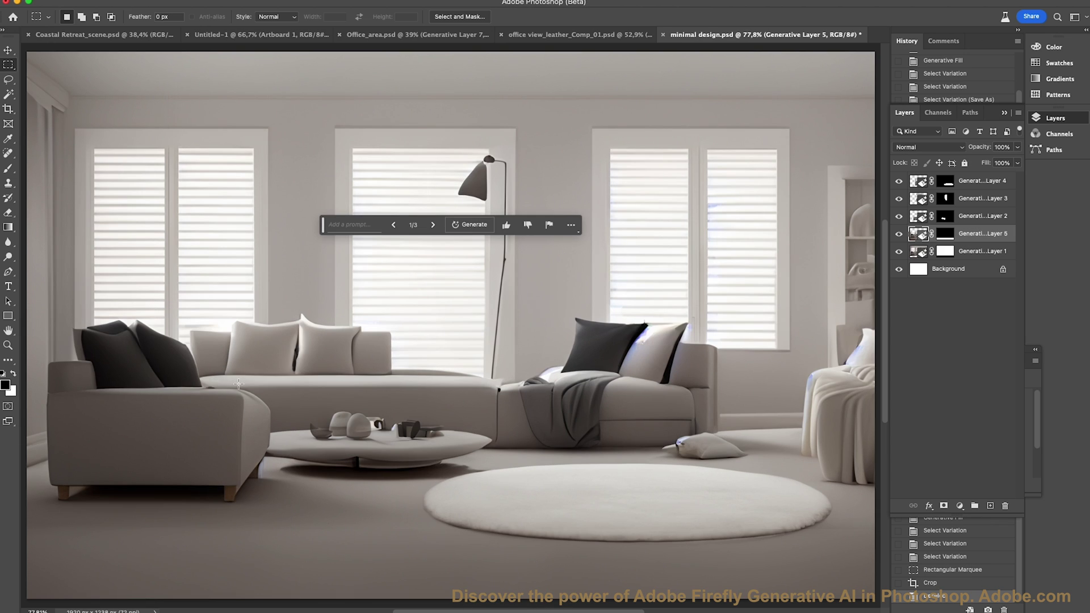
pyautogui.moveTo(321, 227); pyautogui.dragTo(83, 90)
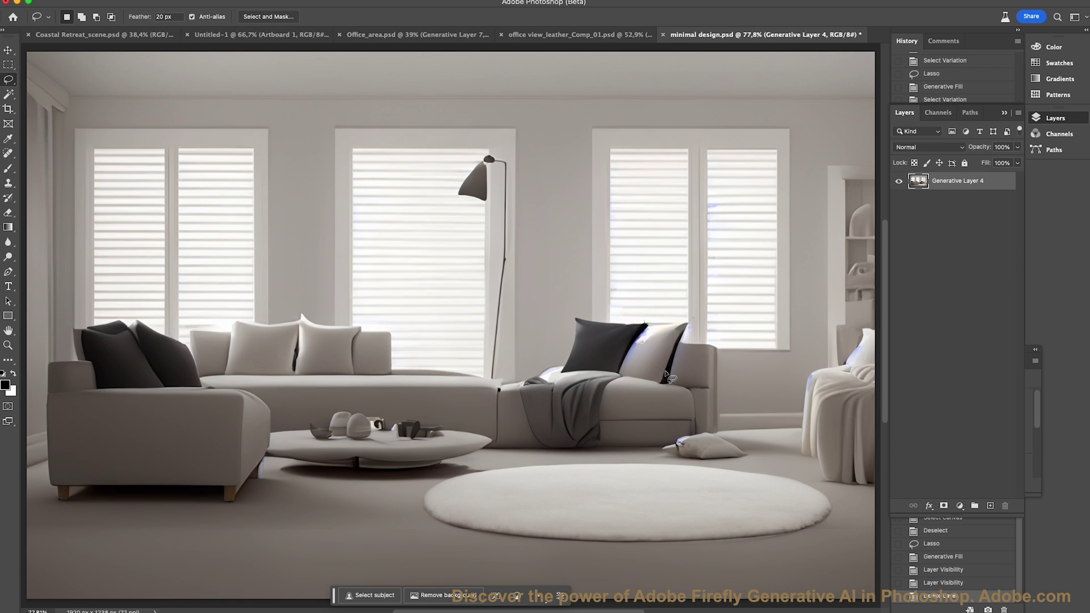
# Step: Lasso the sofa's left chaise section and generate a fill with the prompt 'remove chair'
pyautogui.moveTo(239, 529)
pyautogui.mouseDown()
pyautogui.moveTo(256, 511)
pyautogui.moveTo(236, 340)
pyautogui.moveTo(111, 339)
pyautogui.moveTo(43, 375)
pyautogui.moveTo(162, 542)
pyautogui.moveTo(242, 525)
pyautogui.mouseUp()
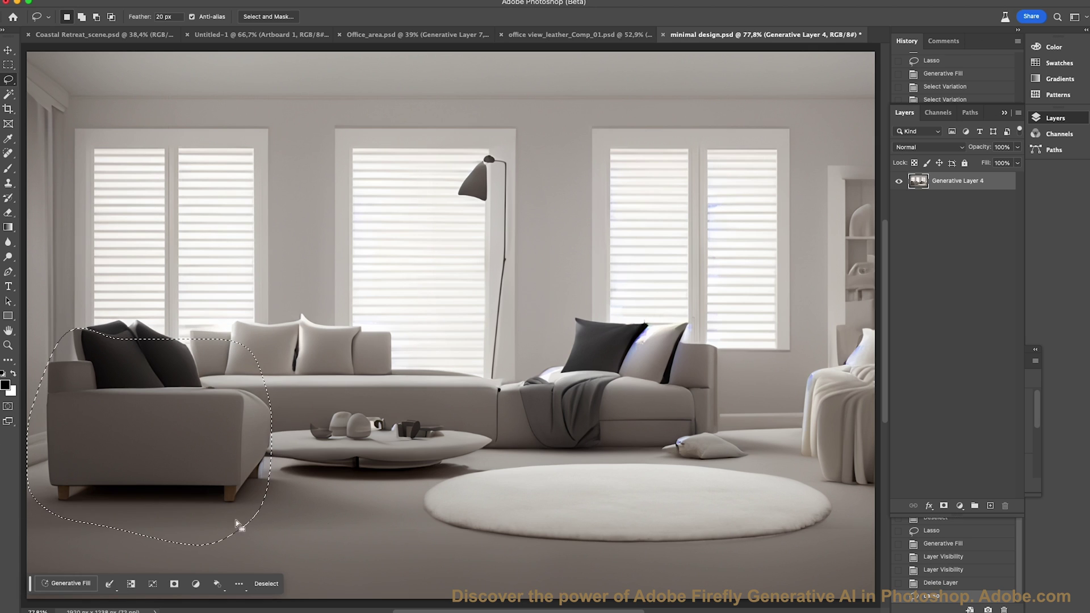
pyautogui.click(89, 584)
pyautogui.write('remove cahir')
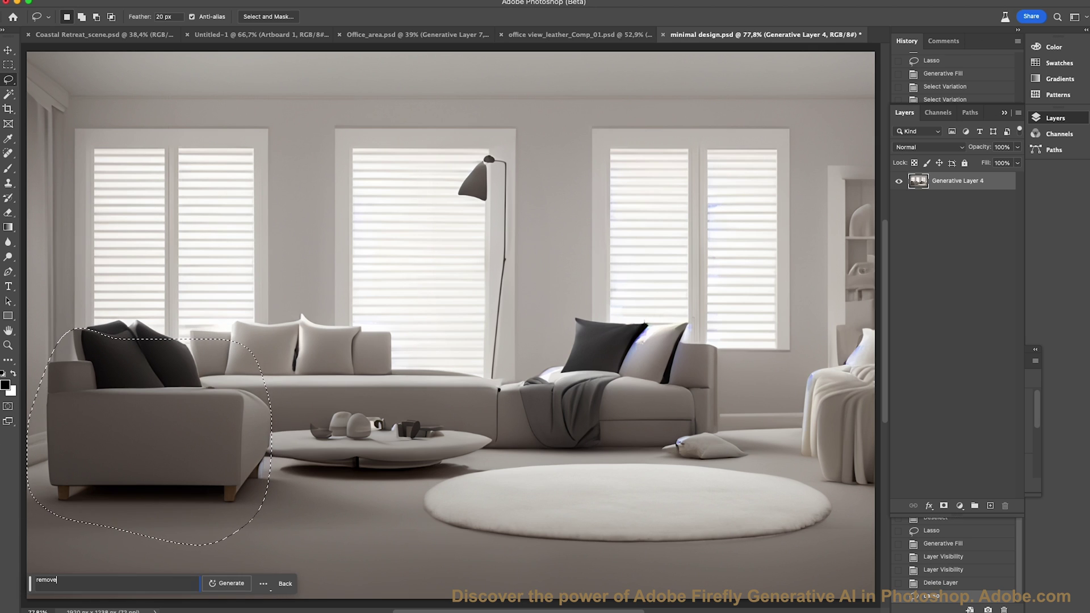
pyautogui.press('BackSpace')
pyautogui.press('BackSpace')
pyautogui.press('BackSpace')
pyautogui.press('BackSpace')
pyautogui.write('har')
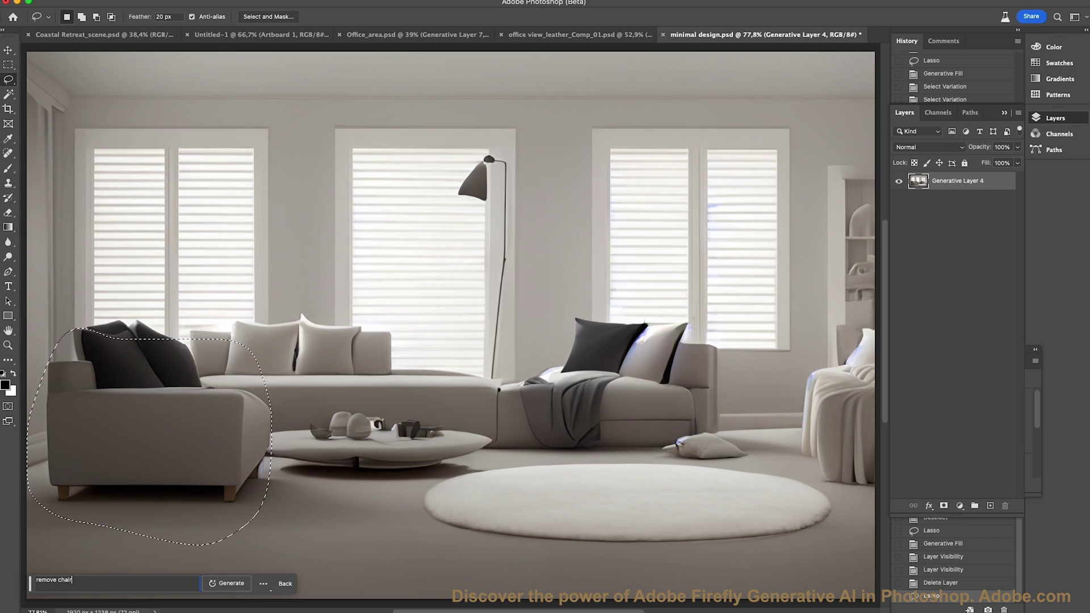
pyautogui.click(219, 582)
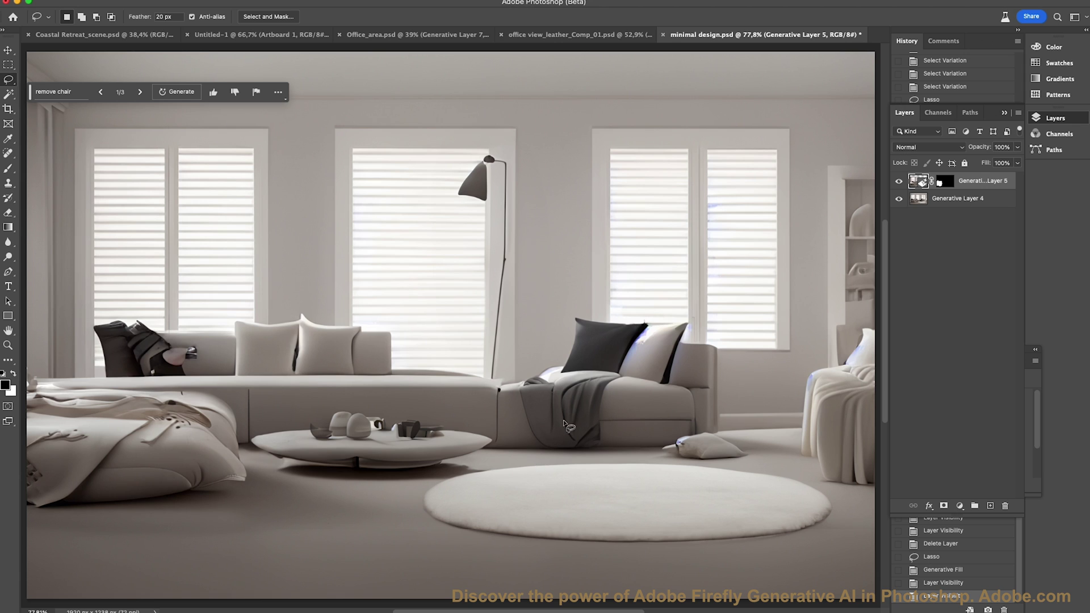
# Step: Lasso the windows and upper wall, then generate 'add curtains to windows'
pyautogui.moveTo(675, 105)
pyautogui.mouseDown()
pyautogui.moveTo(218, 81)
pyautogui.moveTo(142, 91)
pyautogui.moveTo(90, 124)
pyautogui.moveTo(61, 173)
pyautogui.moveTo(44, 349)
pyautogui.moveTo(64, 383)
pyautogui.moveTo(122, 338)
pyautogui.moveTo(377, 347)
pyautogui.moveTo(468, 387)
pyautogui.moveTo(555, 398)
pyautogui.moveTo(597, 321)
pyautogui.moveTo(634, 324)
pyautogui.moveTo(698, 361)
pyautogui.moveTo(788, 350)
pyautogui.moveTo(799, 160)
pyautogui.moveTo(790, 131)
pyautogui.moveTo(751, 107)
pyautogui.moveTo(674, 100)
pyautogui.mouseUp()
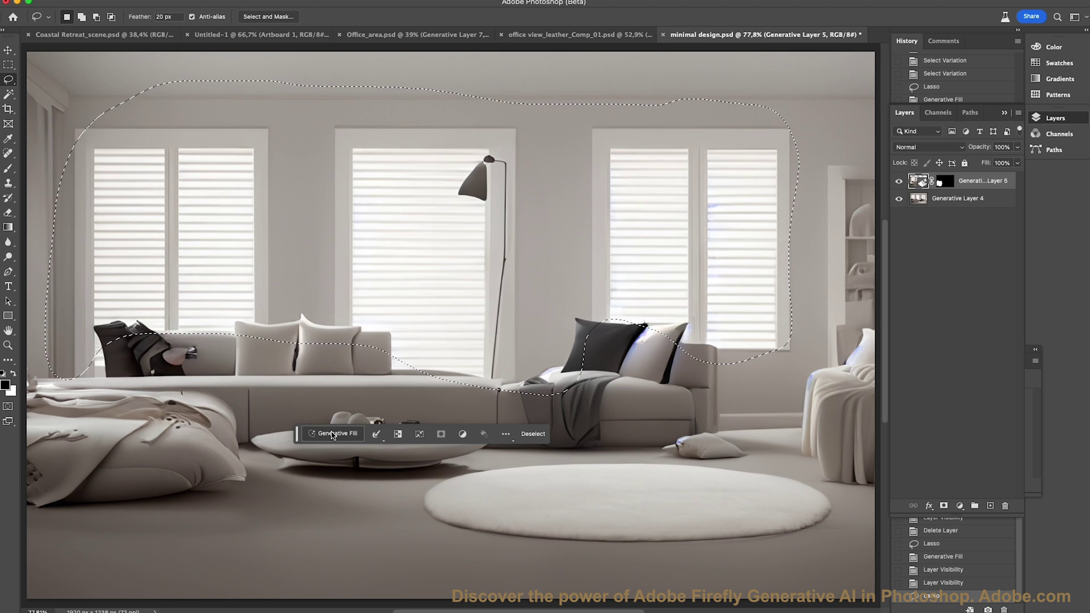
pyautogui.click(358, 433)
pyautogui.write('add curtains to windows')
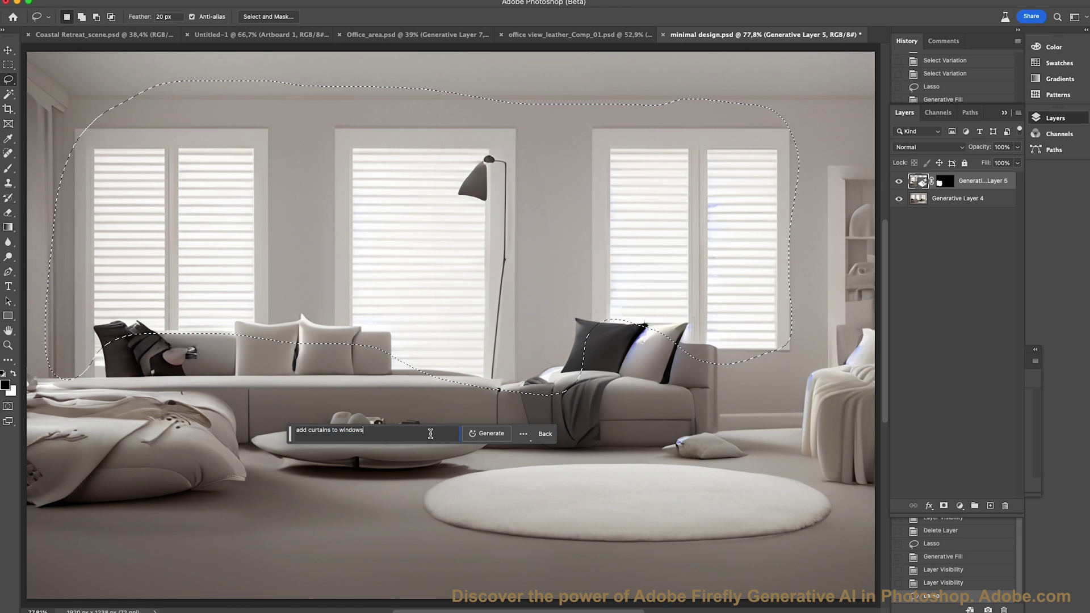
pyautogui.click(485, 440)
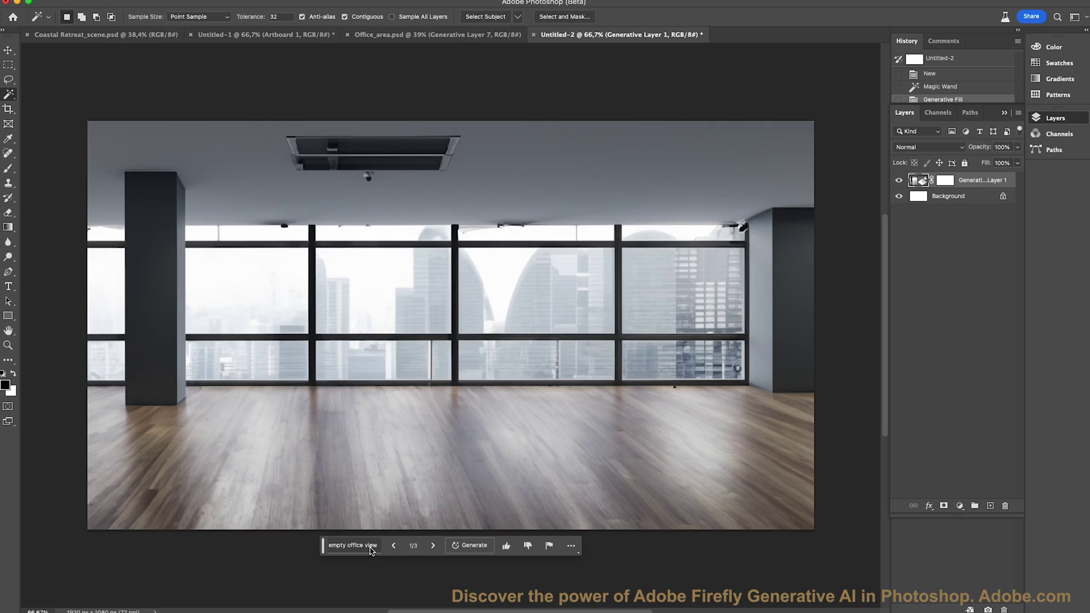
# Step: Step through the 'empty office view' variations and settle on variation 3 of 3
pyautogui.click(434, 548)
pyautogui.click(434, 546)
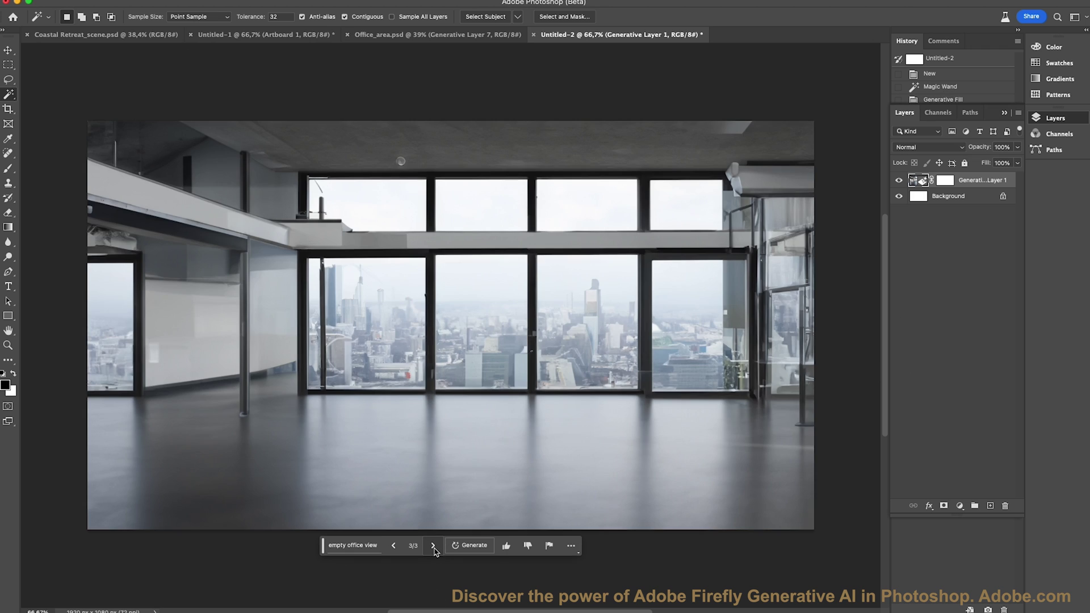
pyautogui.press('l')
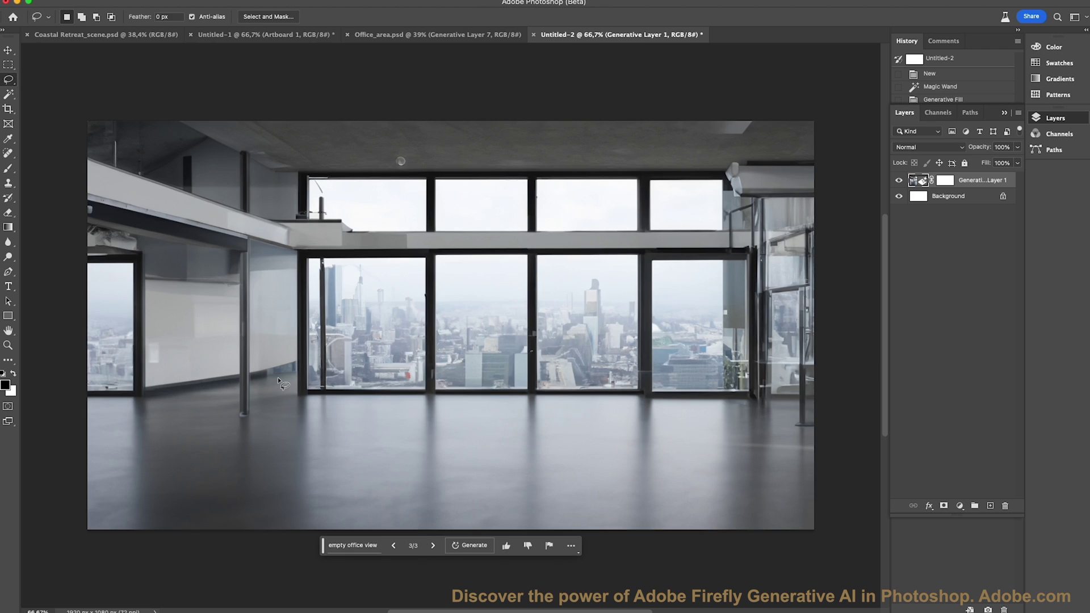
# Step: Lasso the lower-left floor and generate 'Add leather relax sofa area' to place a leather sofa
pyautogui.moveTo(296, 311)
pyautogui.mouseDown()
pyautogui.moveTo(236, 382)
pyautogui.moveTo(157, 386)
pyautogui.moveTo(96, 457)
pyautogui.moveTo(103, 526)
pyautogui.moveTo(241, 550)
pyautogui.moveTo(363, 526)
pyautogui.moveTo(437, 491)
pyautogui.moveTo(445, 396)
pyautogui.moveTo(401, 333)
pyautogui.moveTo(343, 308)
pyautogui.moveTo(296, 310)
pyautogui.mouseUp()
pyautogui.click(168, 537)
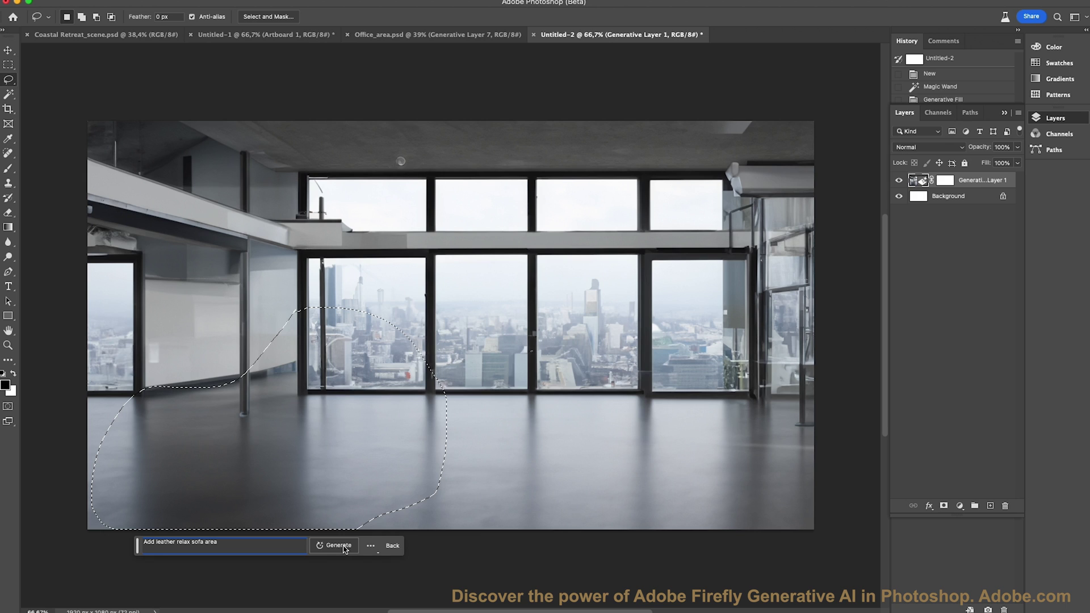
pyautogui.click(343, 549)
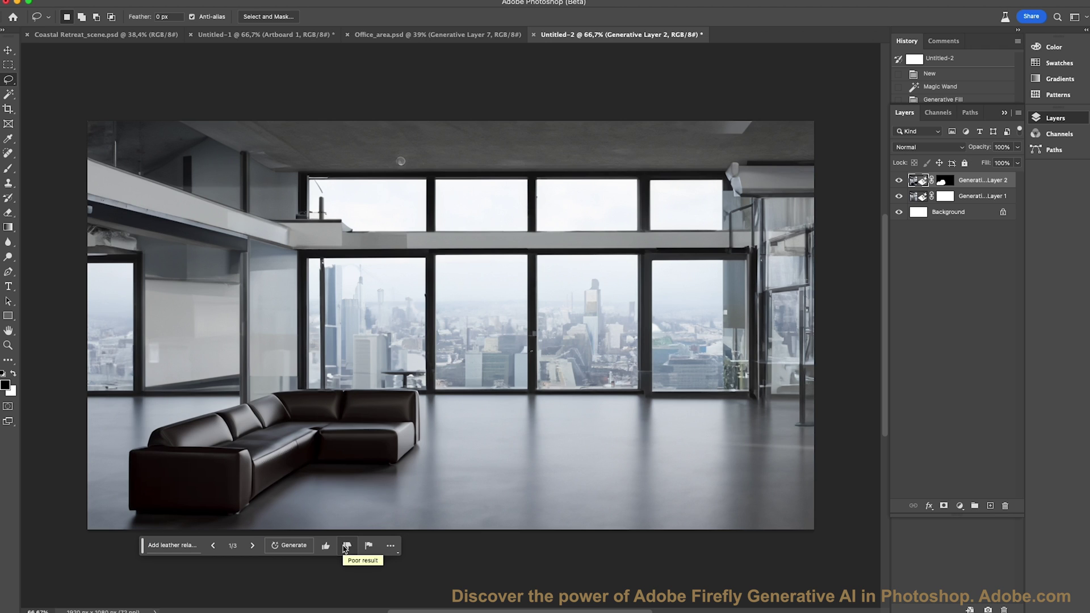
pyautogui.moveTo(691, 316)
pyautogui.mouseDown()
pyautogui.moveTo(641, 315)
pyautogui.moveTo(573, 391)
pyautogui.moveTo(553, 470)
pyautogui.moveTo(609, 518)
pyautogui.moveTo(695, 546)
pyautogui.moveTo(785, 547)
pyautogui.moveTo(826, 518)
pyautogui.moveTo(807, 375)
pyautogui.moveTo(768, 287)
pyautogui.moveTo(670, 260)
pyautogui.moveTo(599, 287)
pyautogui.moveTo(541, 358)
pyautogui.moveTo(534, 453)
pyautogui.moveTo(554, 487)
pyautogui.mouseUp()
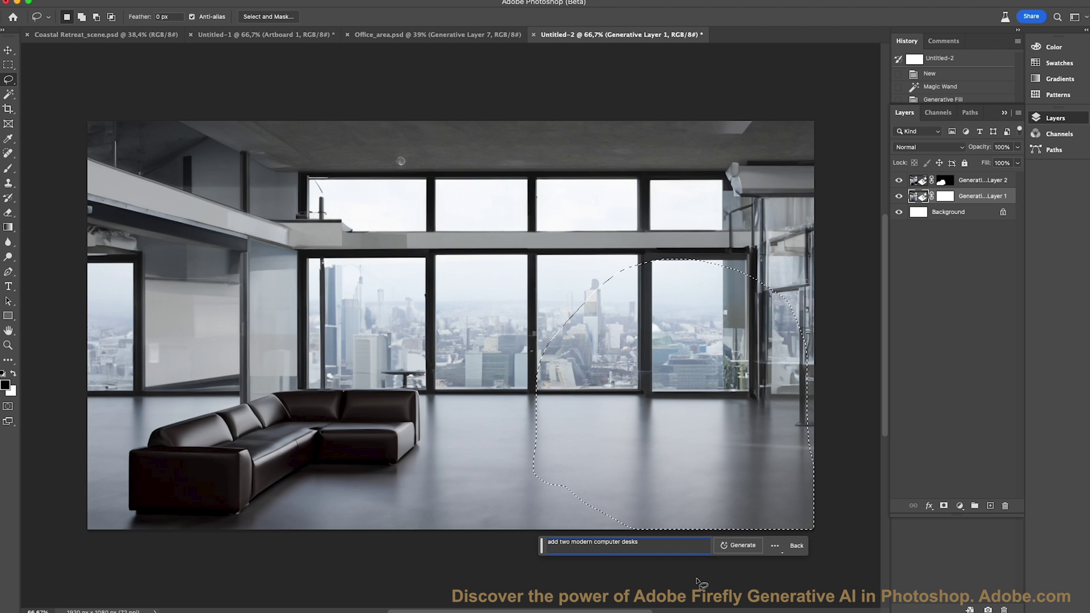
# Step: Generate 'add two modern computer desks' on the right floor, toggling the sofa layer to compare
pyautogui.click(736, 545)
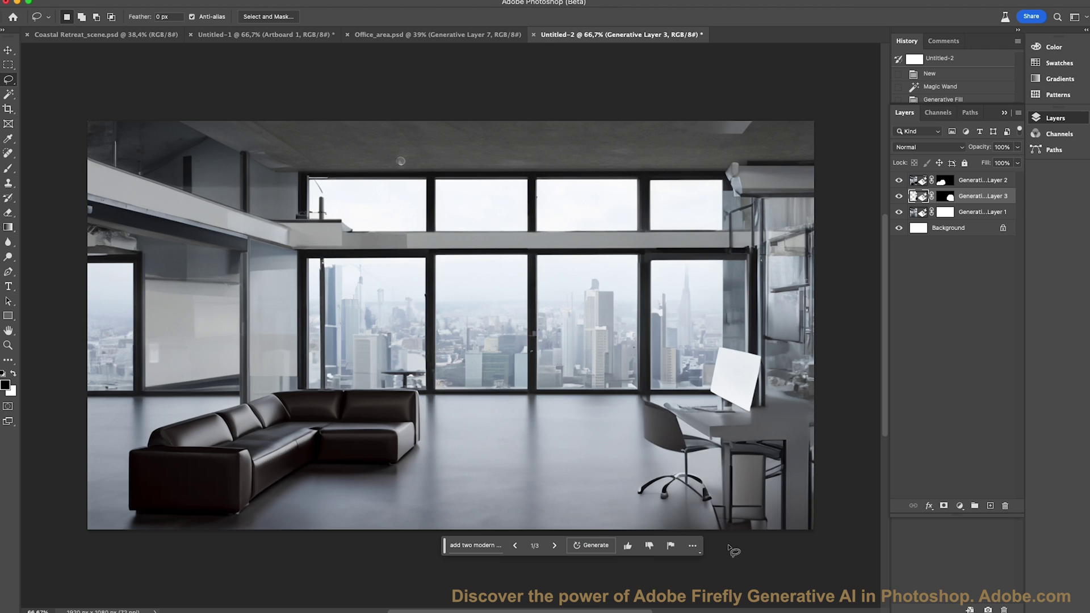
pyautogui.click(898, 181)
pyautogui.click(898, 181)
# Step: Compare the desk variations and keep variation 2 of 3
pyautogui.click(555, 546)
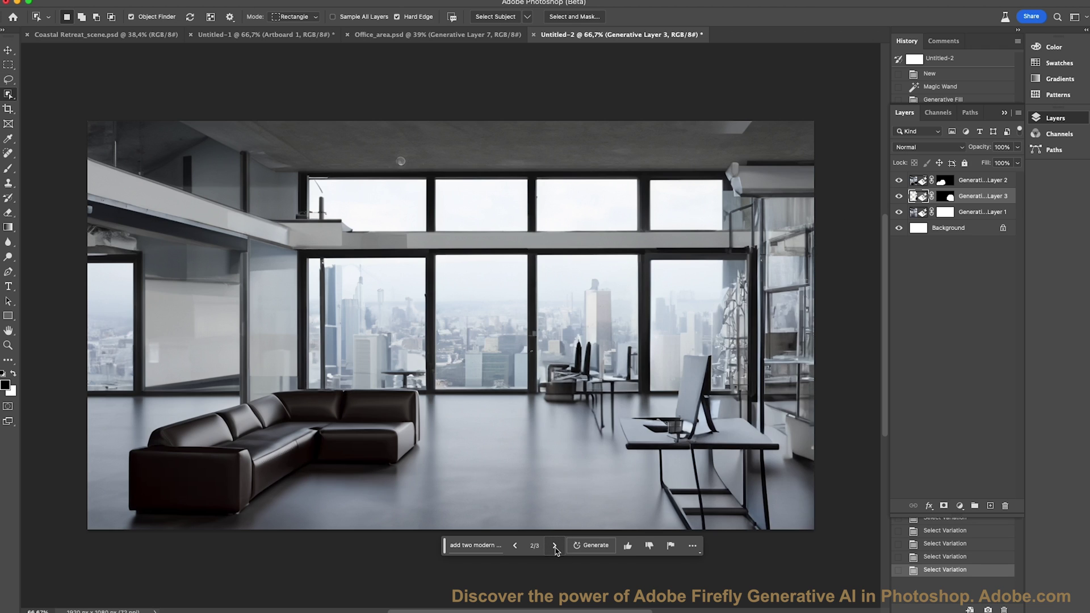
pyautogui.click(555, 545)
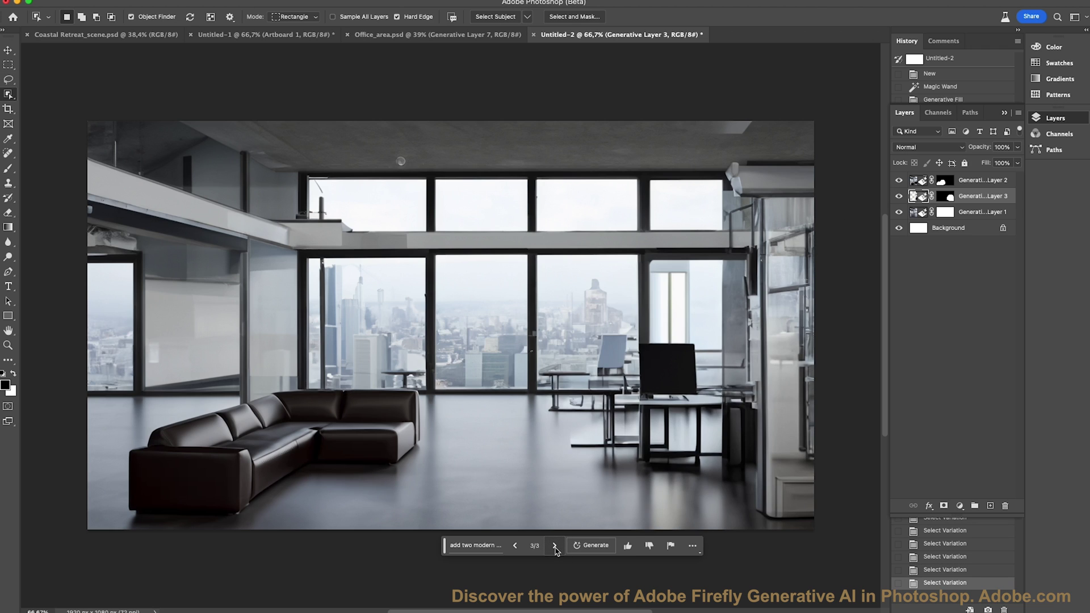
pyautogui.click(516, 547)
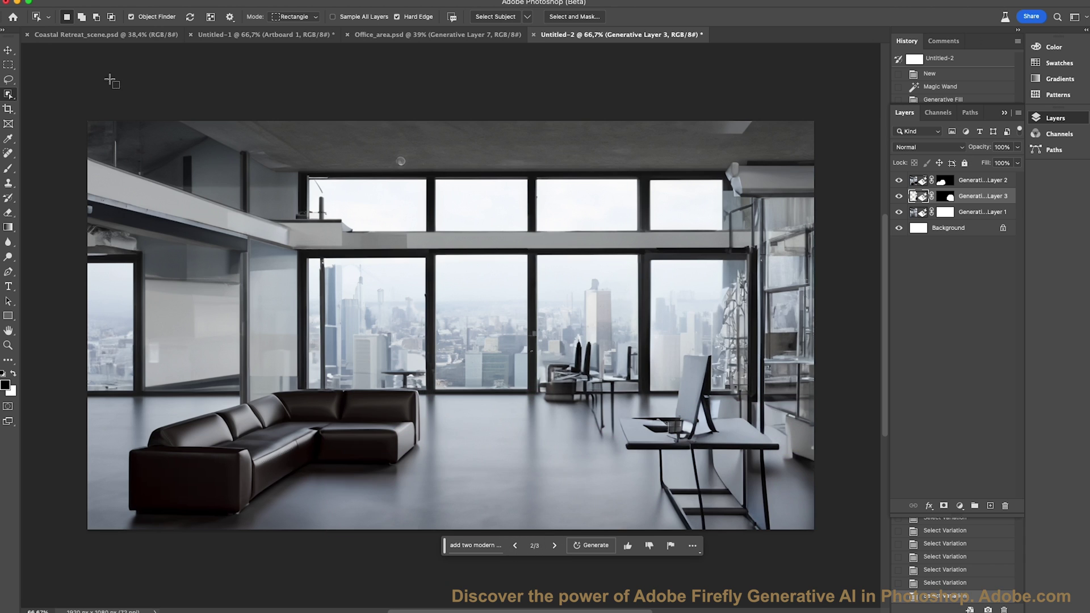
pyautogui.click(9, 51)
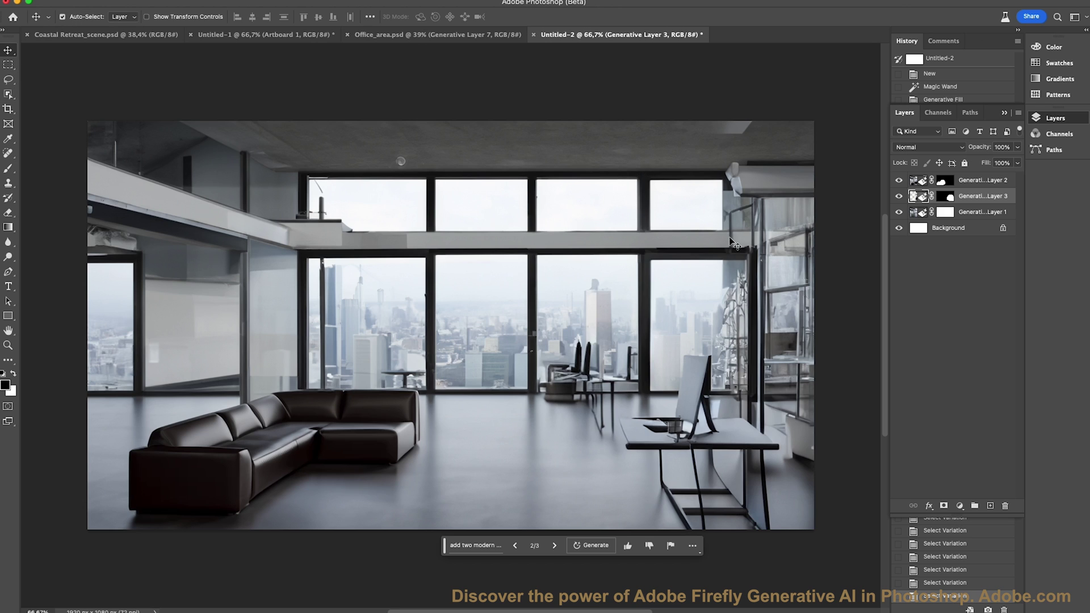
pyautogui.click(555, 546)
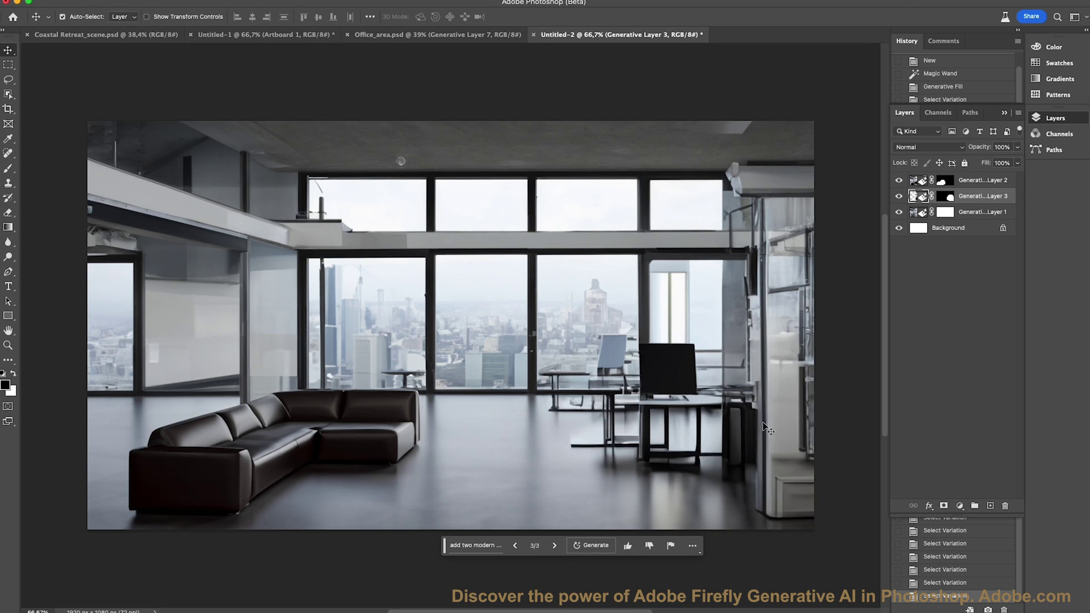
pyautogui.click(517, 545)
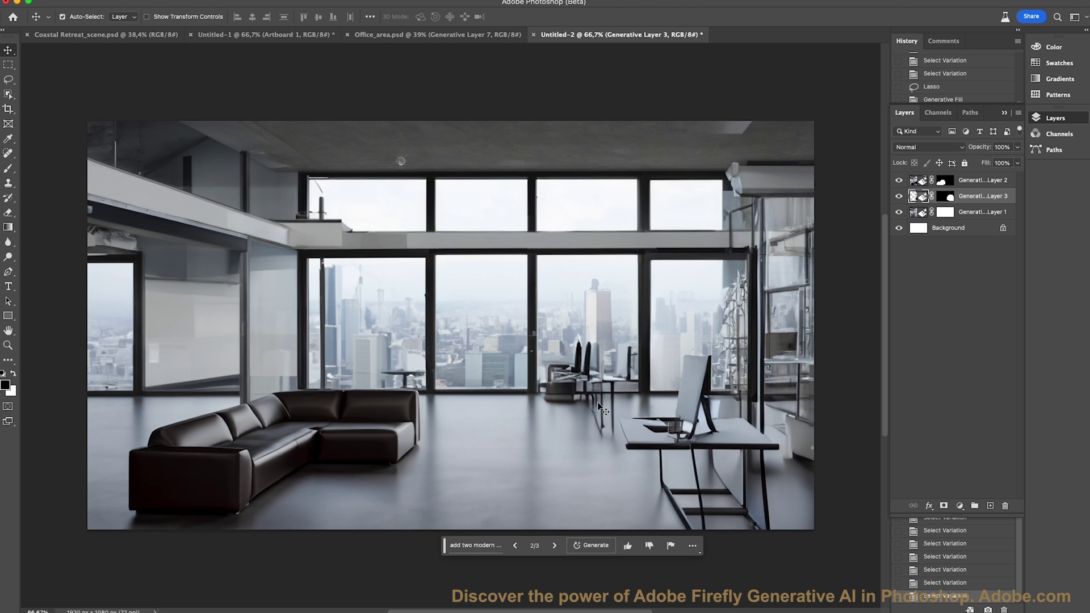
pyautogui.scroll(10, 600, 407)
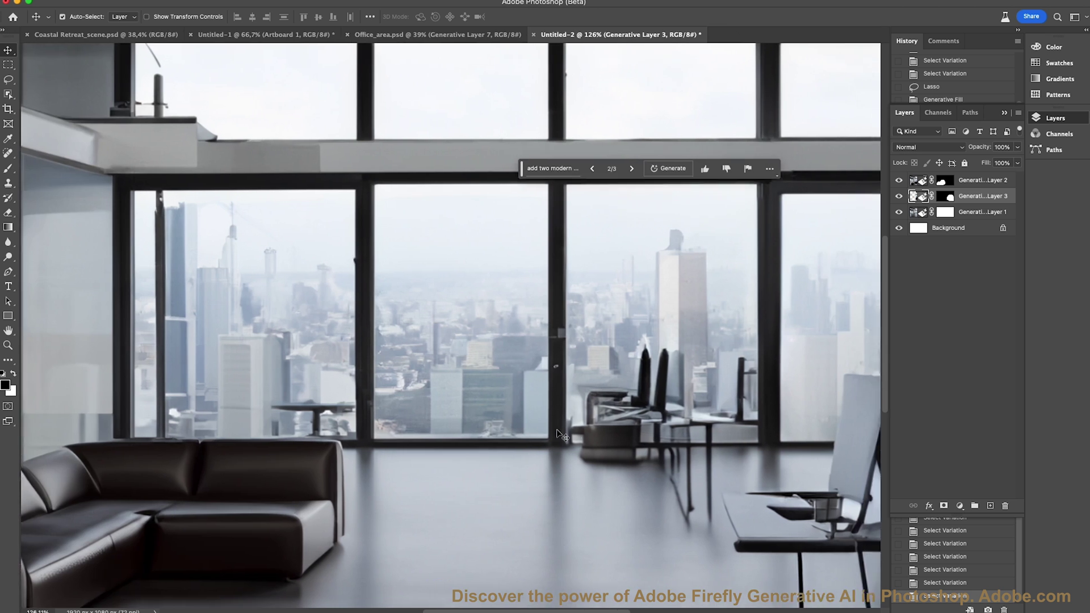
pyautogui.scroll(5, 556, 430)
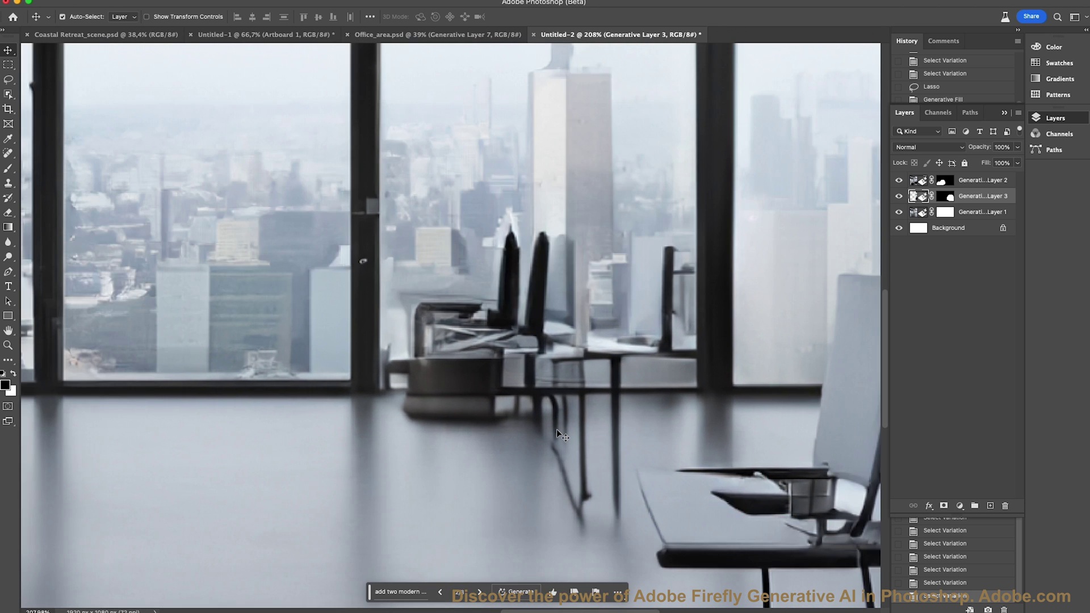
pyautogui.scroll(-12, 556, 430)
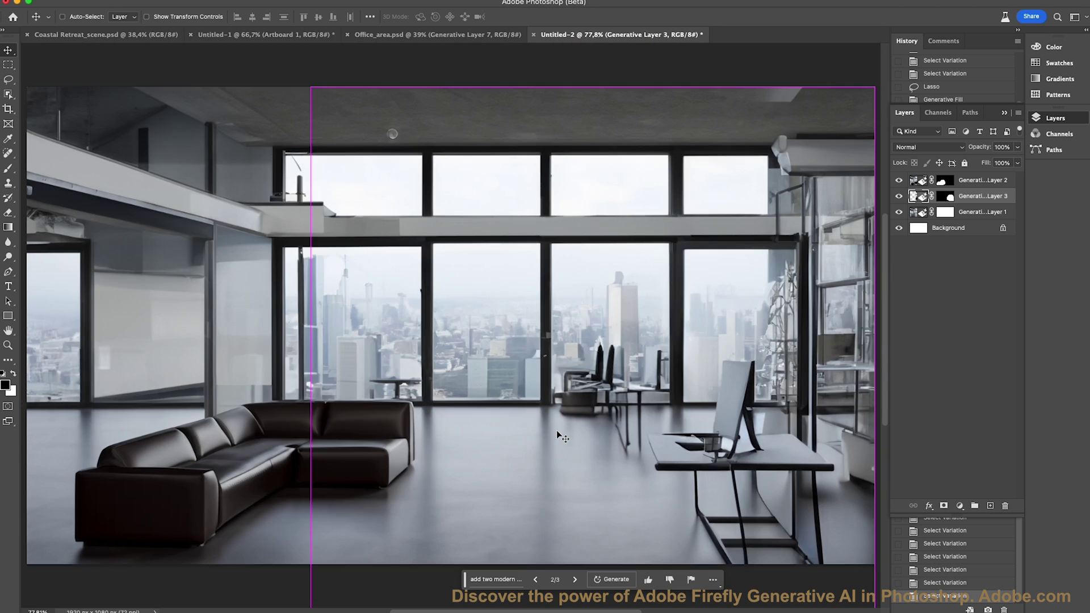
pyautogui.press('super')
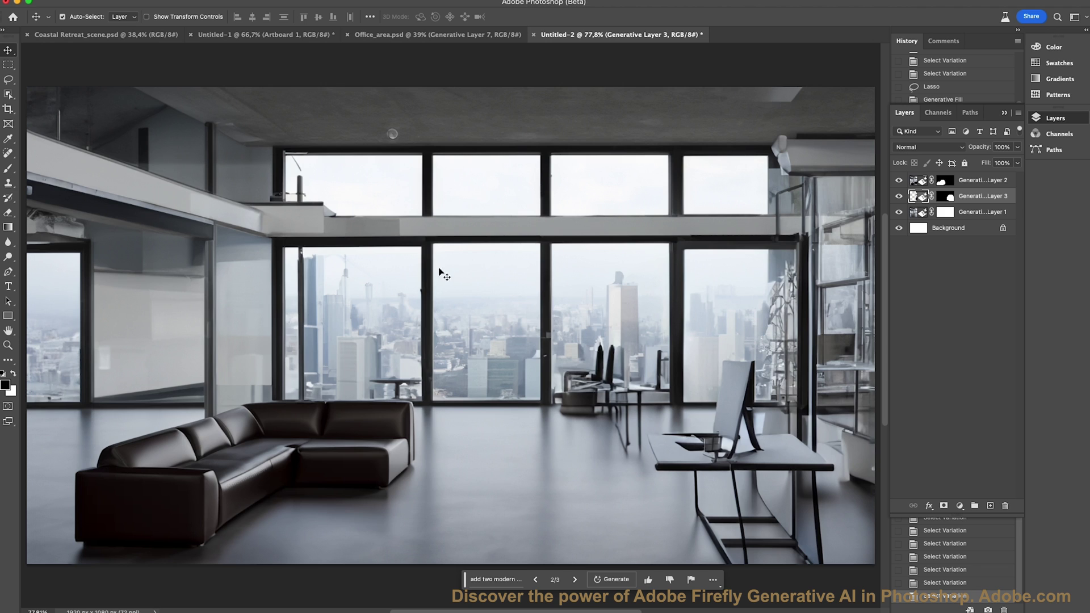
pyautogui.click(9, 79)
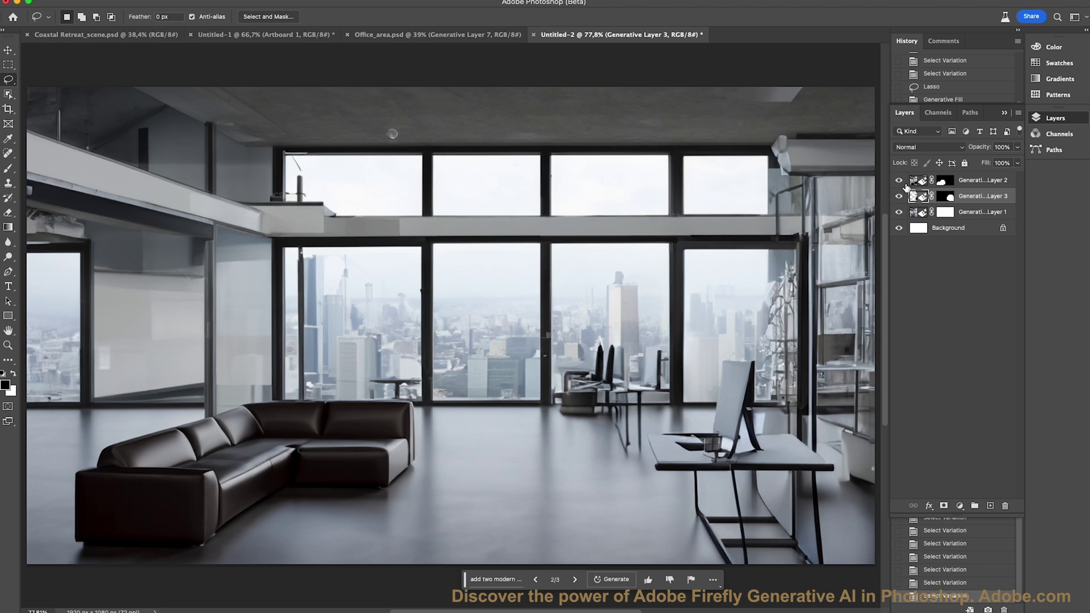
# Step: Delete the chairs and rear desk by the window, then hide Generative Layer 3
pyautogui.click(899, 197)
pyautogui.click(899, 196)
pyautogui.moveTo(602, 312)
pyautogui.mouseDown()
pyautogui.moveTo(532, 385)
pyautogui.moveTo(639, 481)
pyautogui.moveTo(661, 416)
pyautogui.moveTo(640, 316)
pyautogui.moveTo(602, 311)
pyautogui.mouseUp()
pyautogui.moveTo(600, 300)
pyautogui.mouseDown()
pyautogui.moveTo(554, 318)
pyautogui.moveTo(630, 513)
pyautogui.moveTo(641, 443)
pyautogui.moveTo(689, 383)
pyautogui.mouseUp()
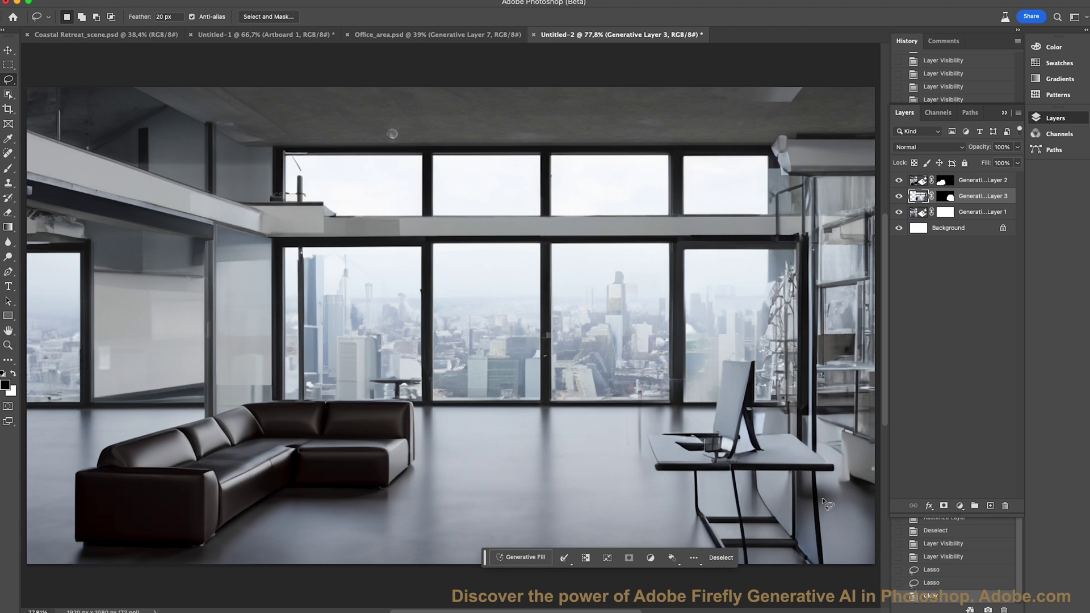
pyautogui.click(899, 196)
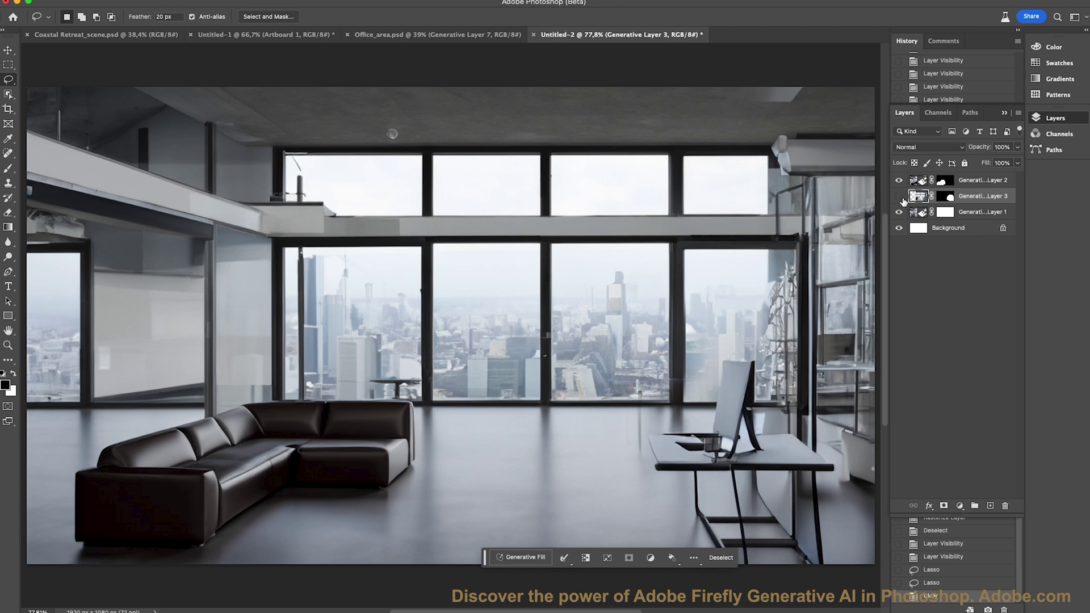